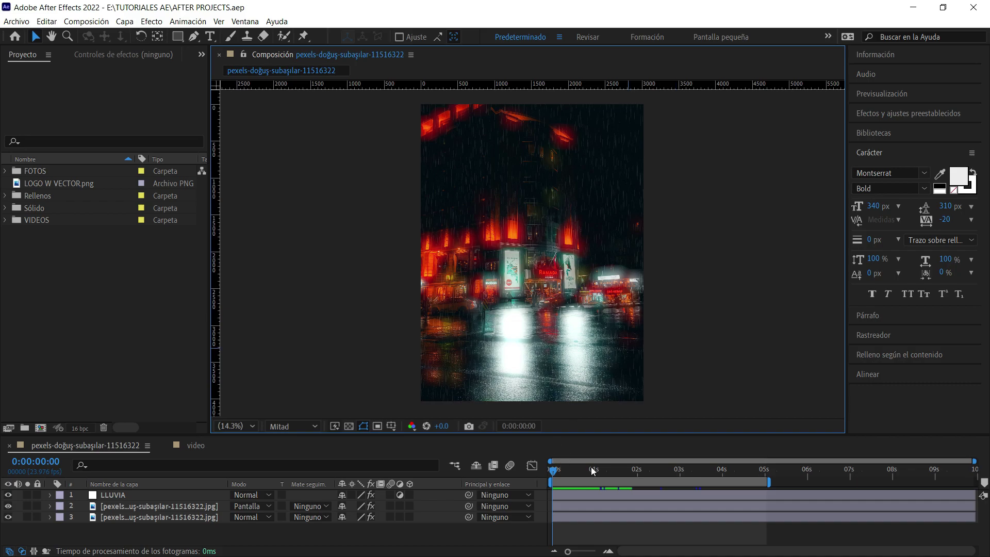
- Scrub and preview the rainy neon city comp, then switch to the 'video' composition and scrub the rose clip
left_click_drag(591, 466, 500, 484)
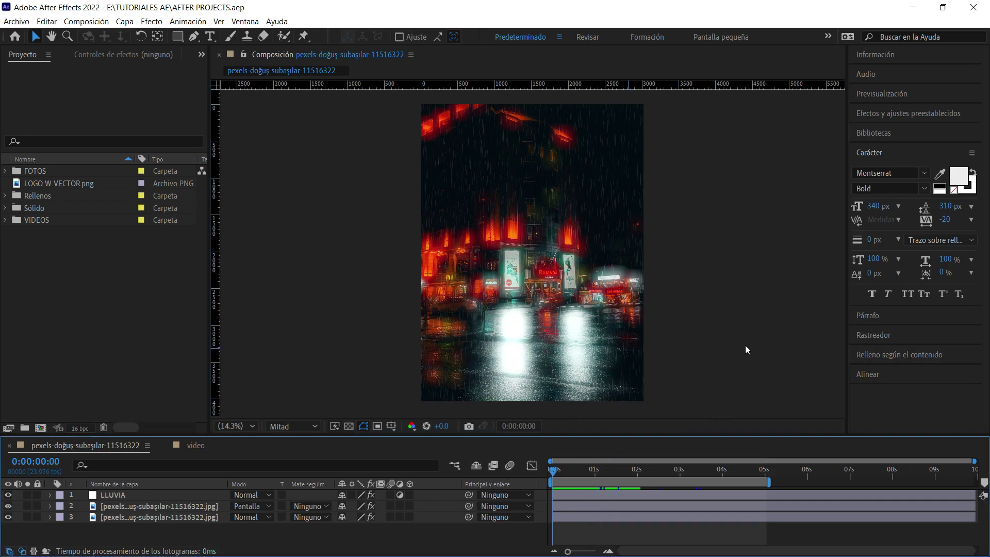
key("space")
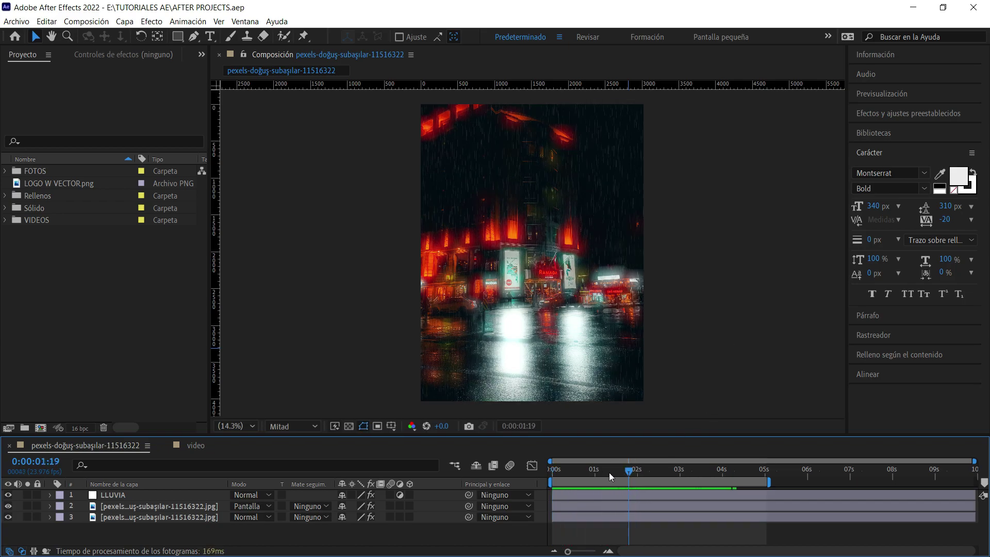
key("space")
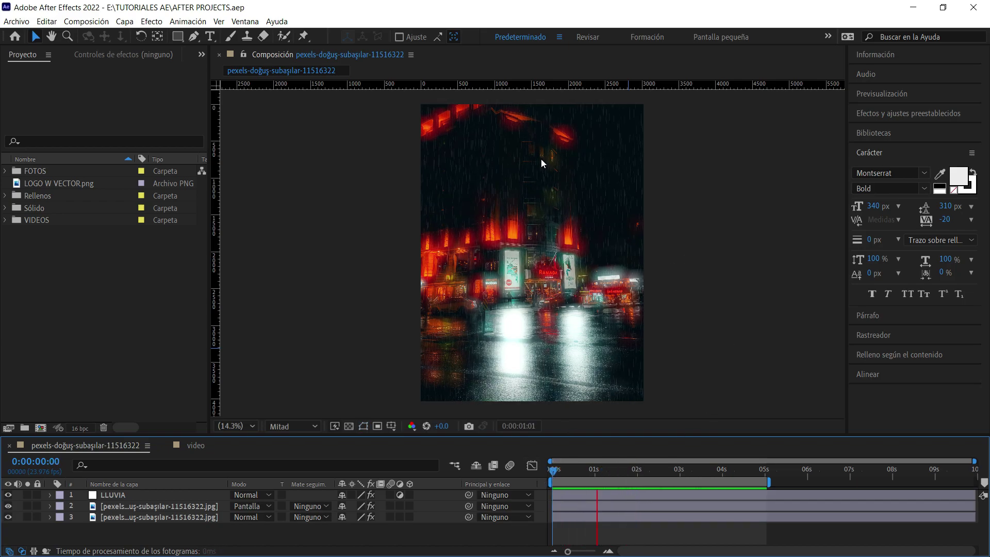
left_click(530, 168)
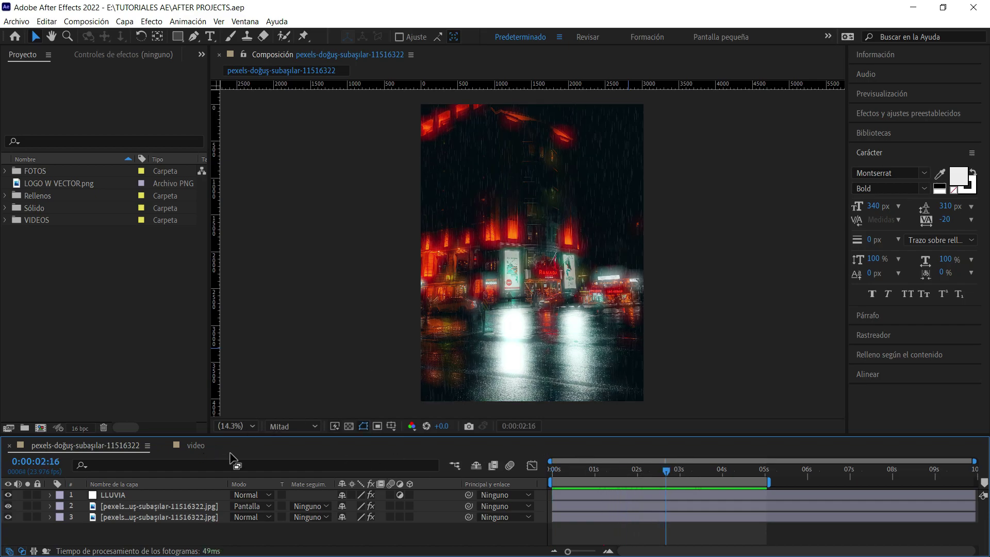
left_click(199, 446)
left_click_drag(618, 467, 534, 486)
- Preview the rose composition and check its rain adjustment layer, Capa de ajuste 6
key("space")
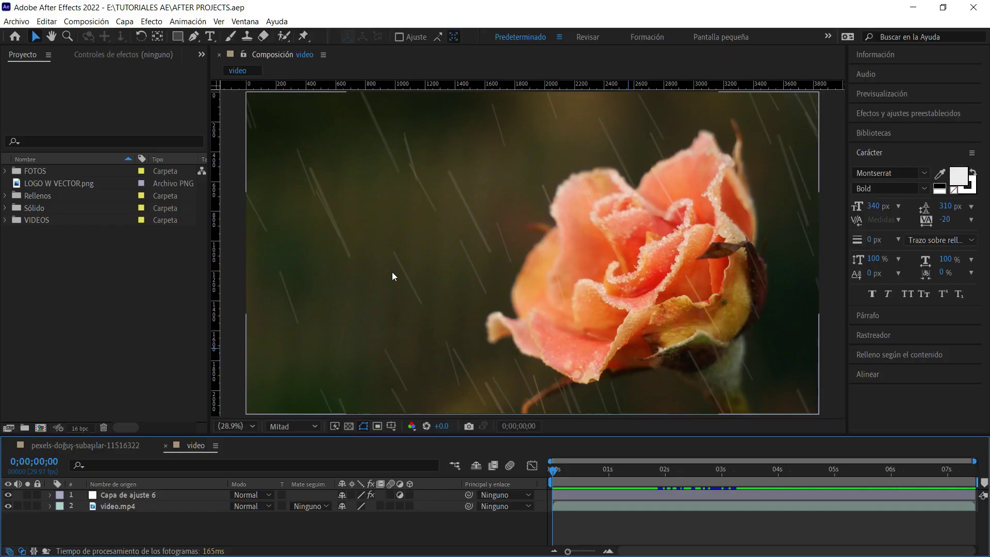
key("space")
key("space")
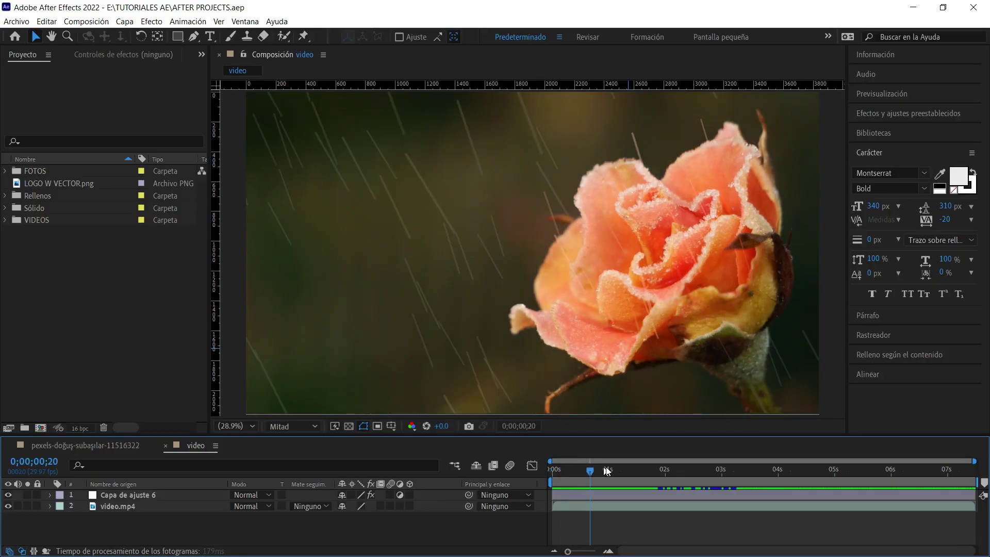
left_click(152, 494)
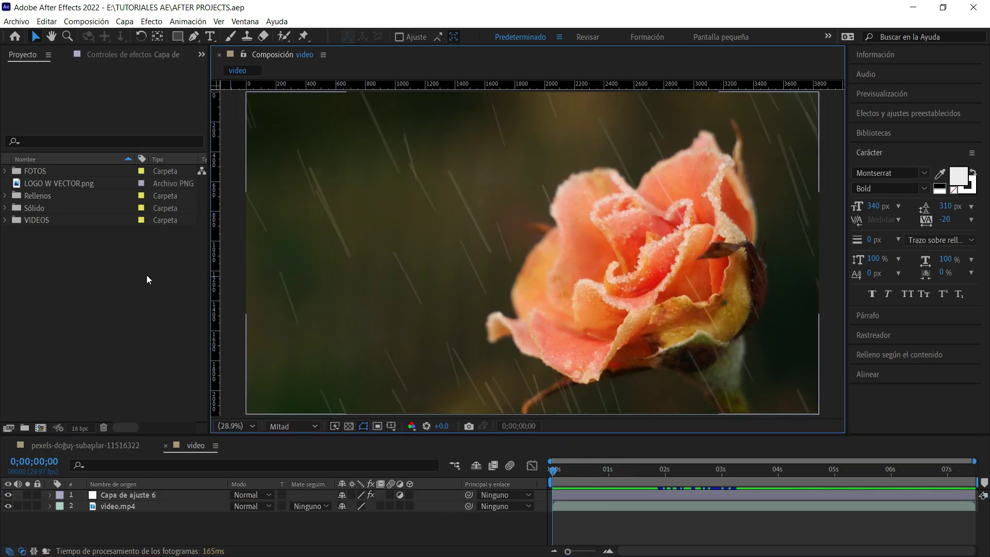
left_click(234, 236)
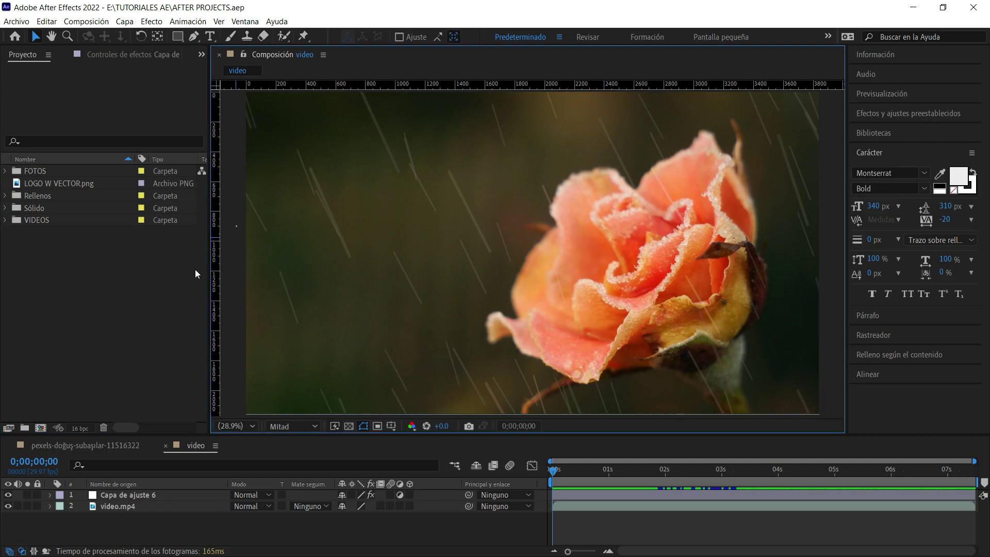
left_click(187, 241)
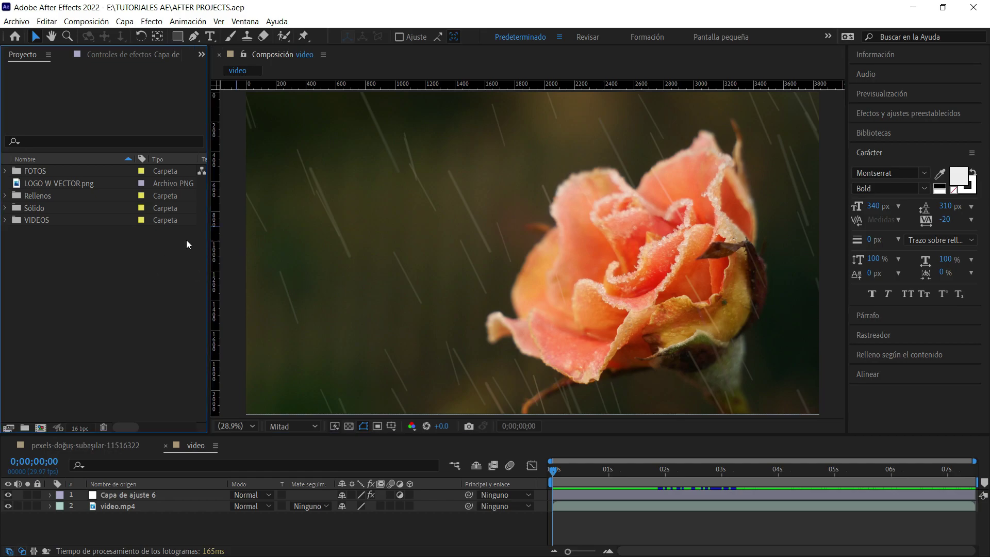
- Expand the VIDEOS folder and browse its clips down to the rose clip video.mp4
left_click(4, 220)
left_click(64, 205)
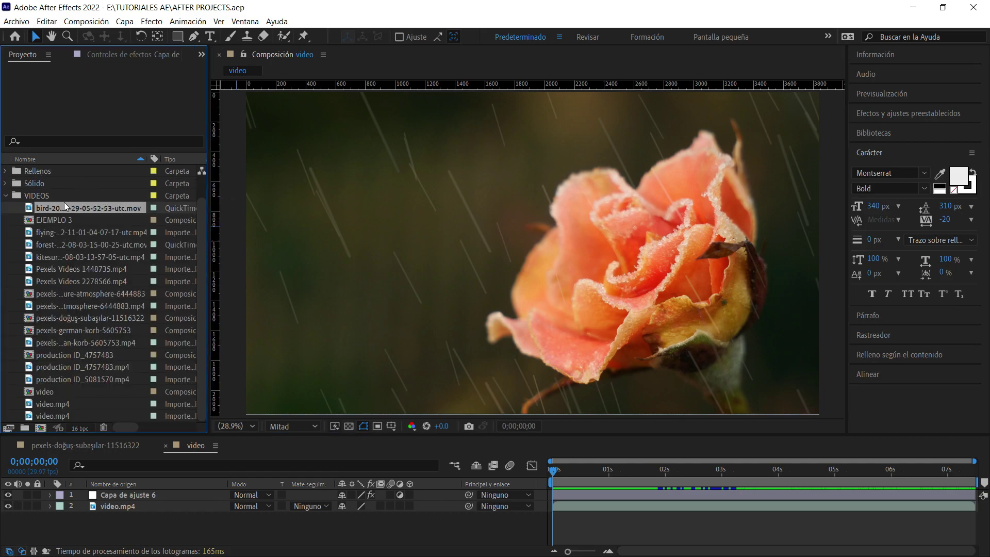
left_click(76, 231)
left_click(74, 254)
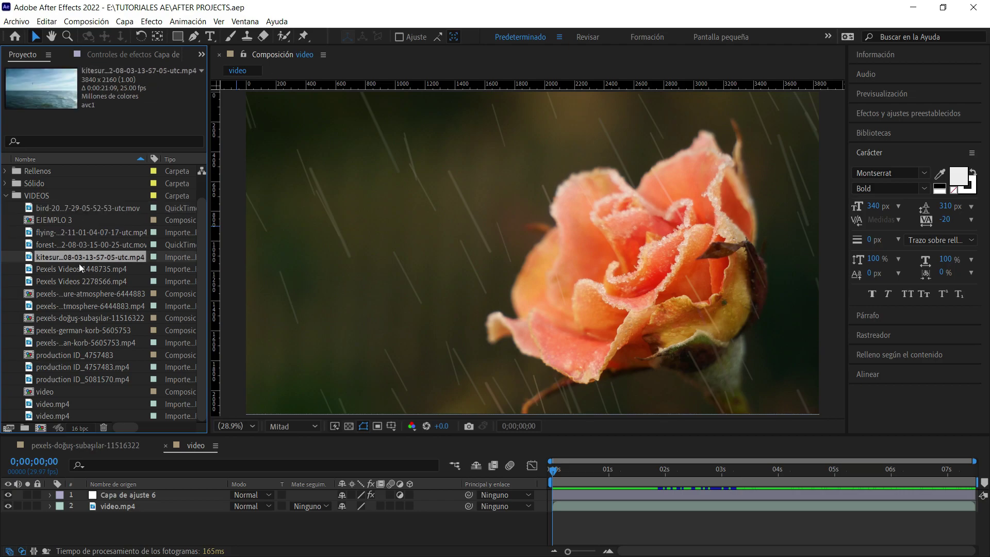
left_click(79, 264)
left_click(80, 278)
left_click(86, 304)
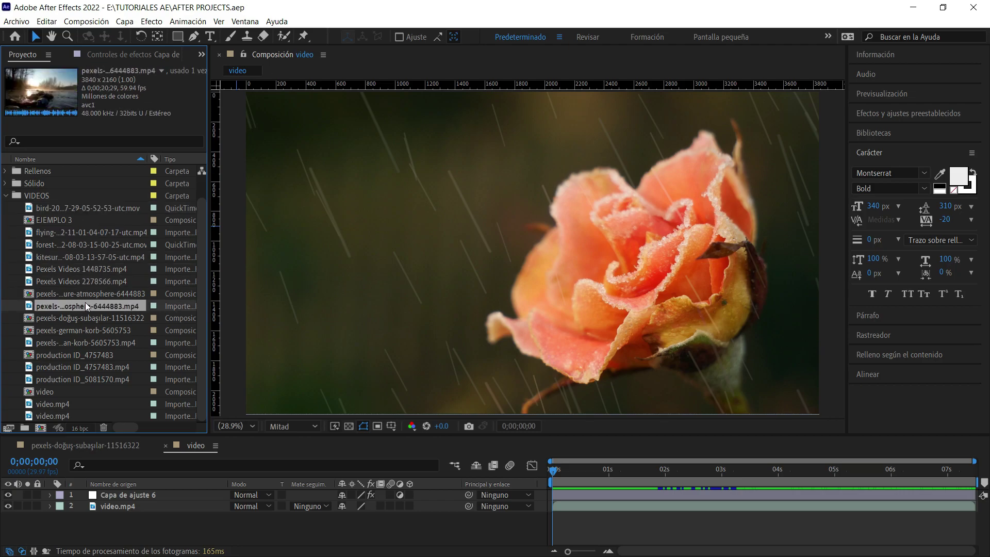
left_click(72, 343)
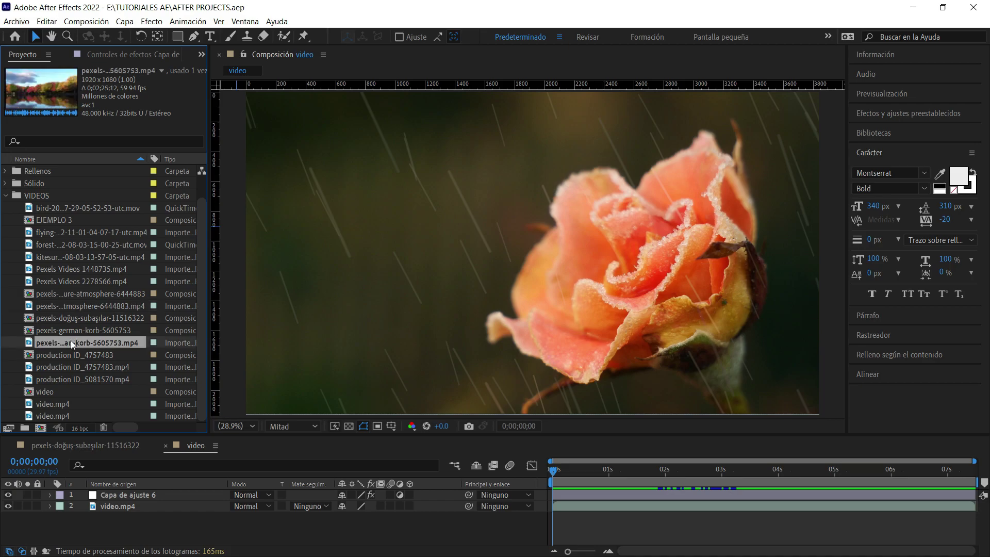
left_click(71, 366)
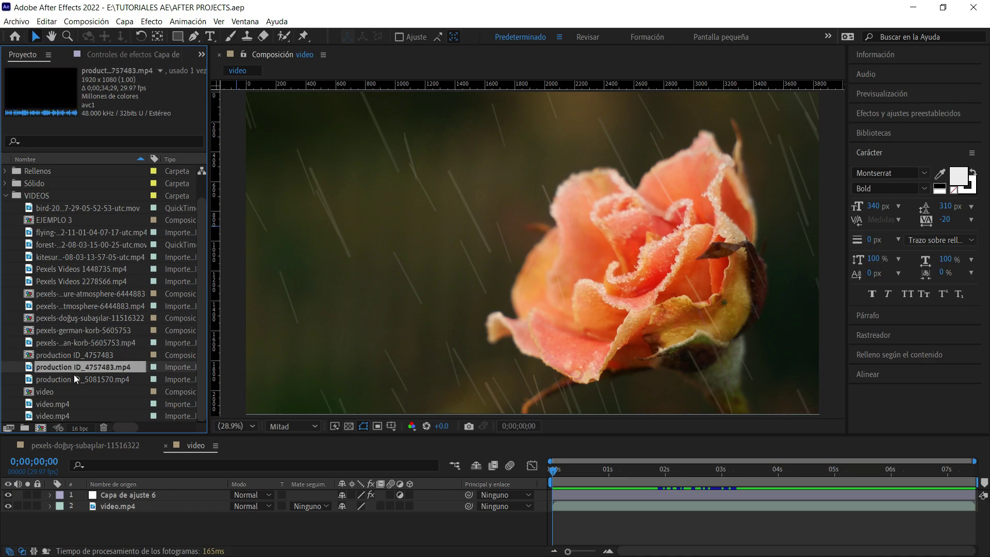
left_click(73, 375)
scroll(85, 337, "up", 1)
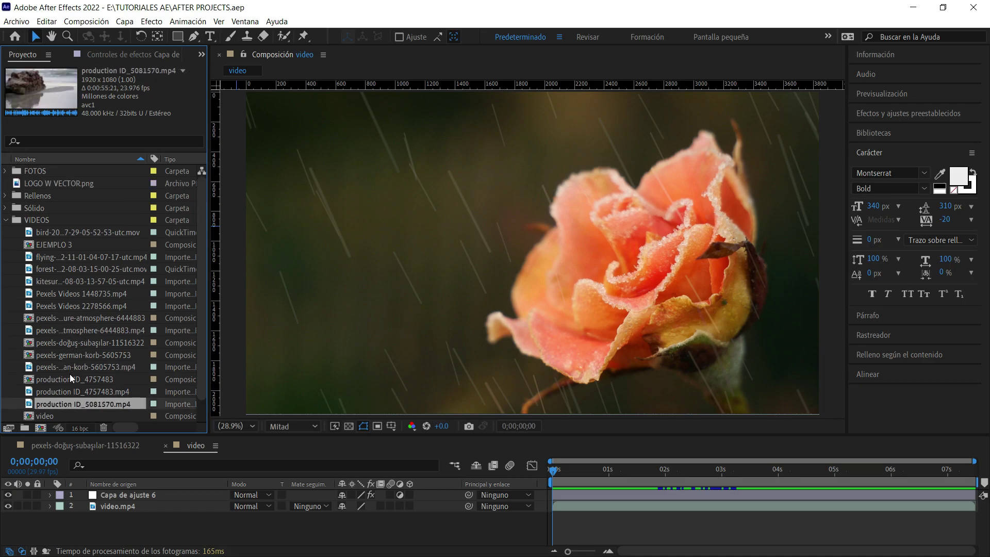
scroll(72, 381, "down", 1)
left_click(73, 402)
left_click(69, 412)
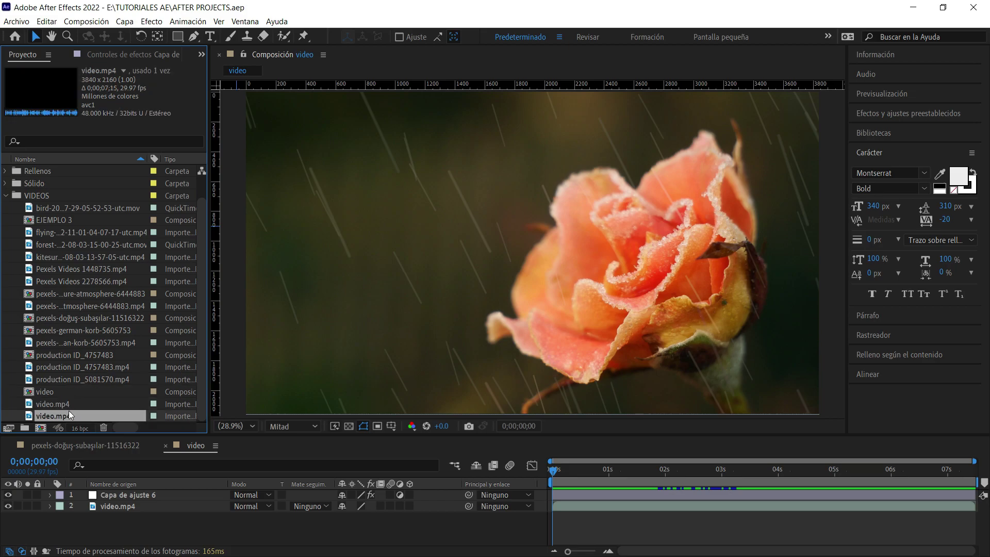
scroll(58, 400, "up", 1)
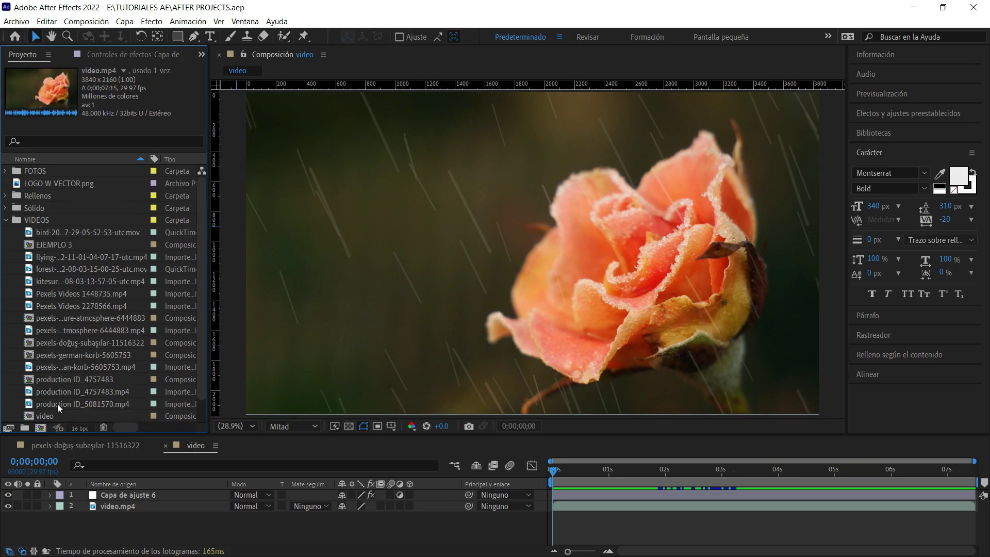
scroll(61, 379, "down", 1)
- Create the composition 'video 3' from video.mp4 and scrub through it
left_click_drag(48, 416, 40, 428)
scroll(68, 372, "up", 1)
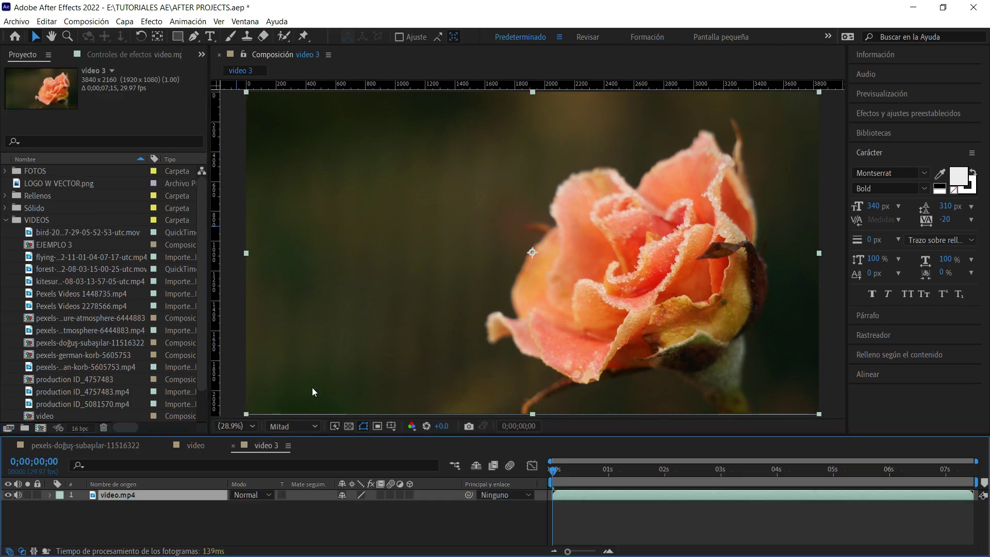
left_click_drag(574, 472, 603, 469)
left_click_drag(733, 484, 435, 482)
left_click(840, 302)
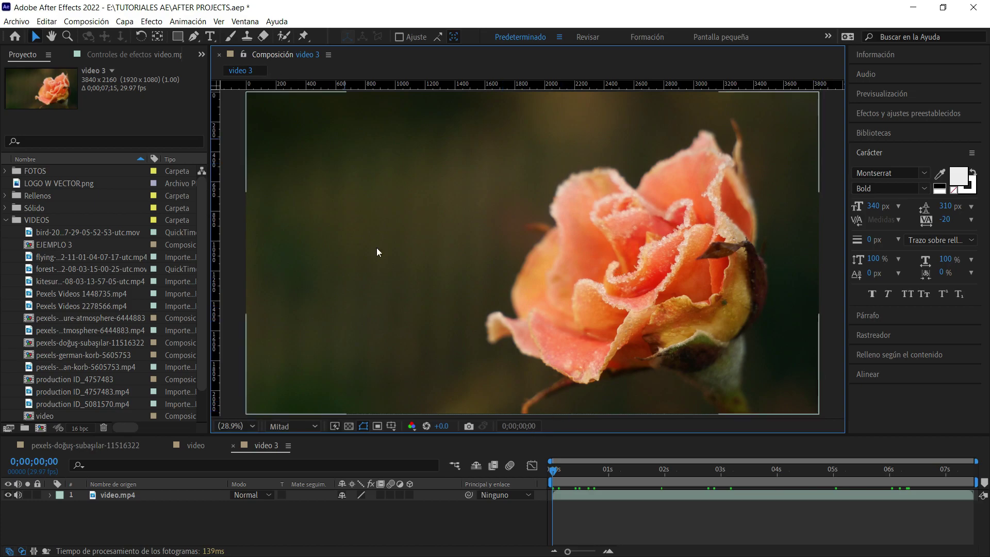
- Add a new adjustment layer, Capa de ajuste 7, above the rose clip via Capa > Nuevo
left_click(125, 22)
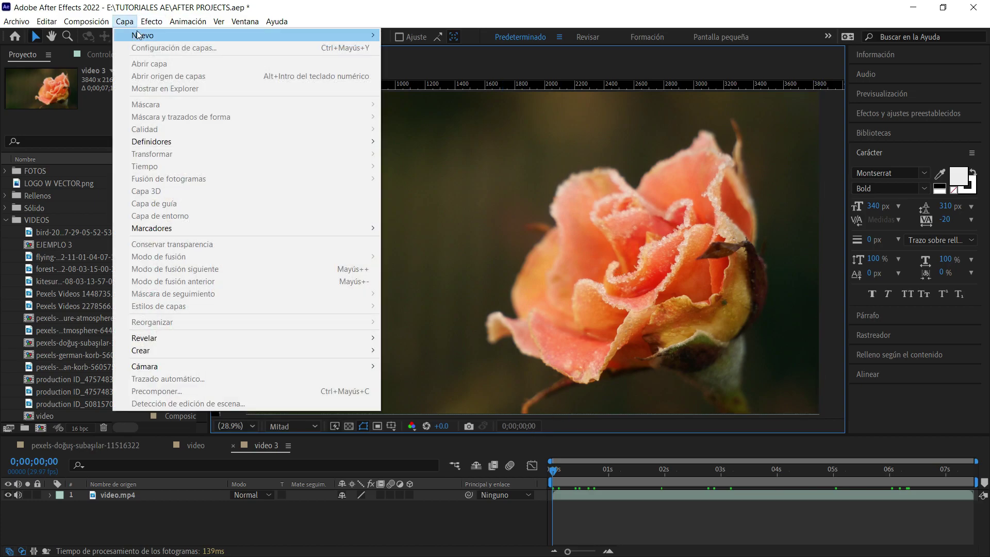
mouse_move(142, 35)
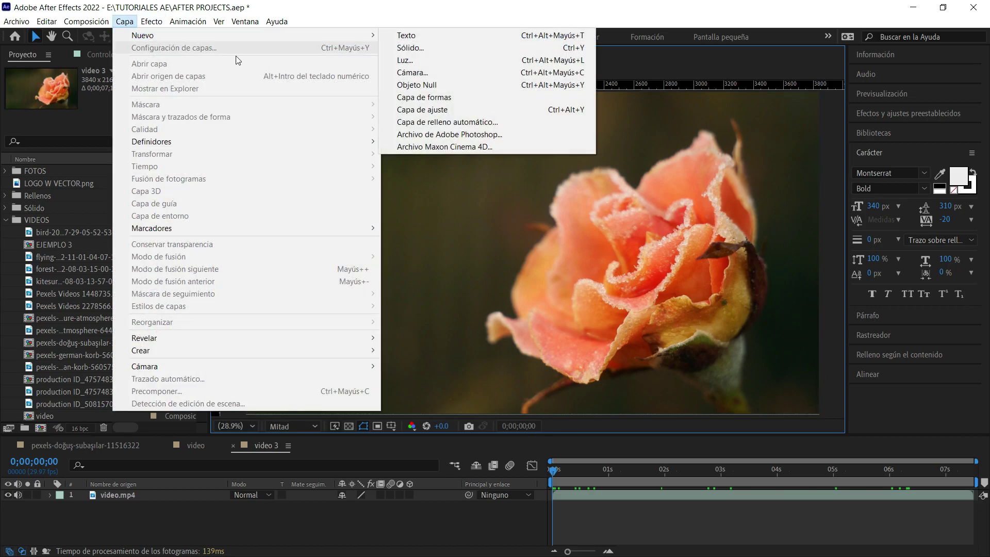
left_click(442, 111)
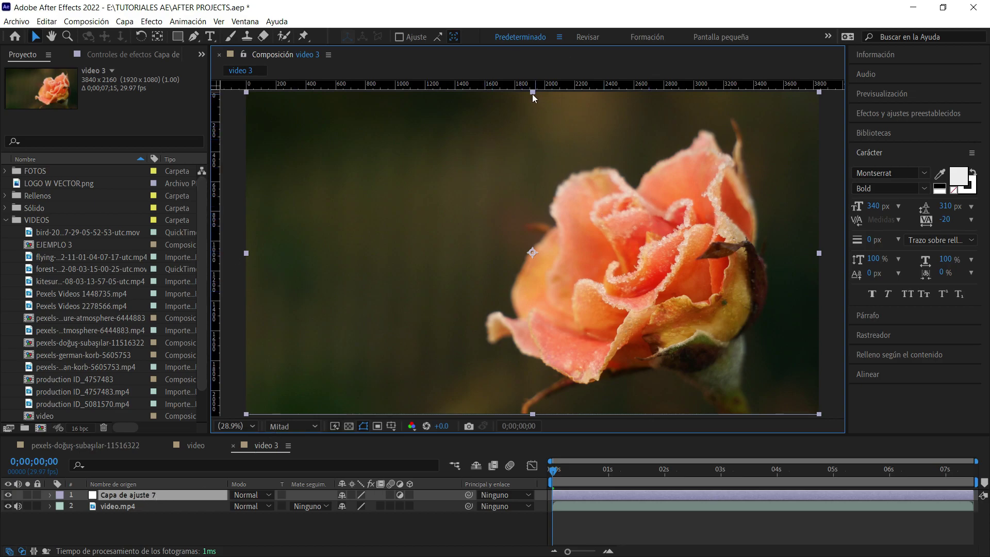
left_click(127, 496)
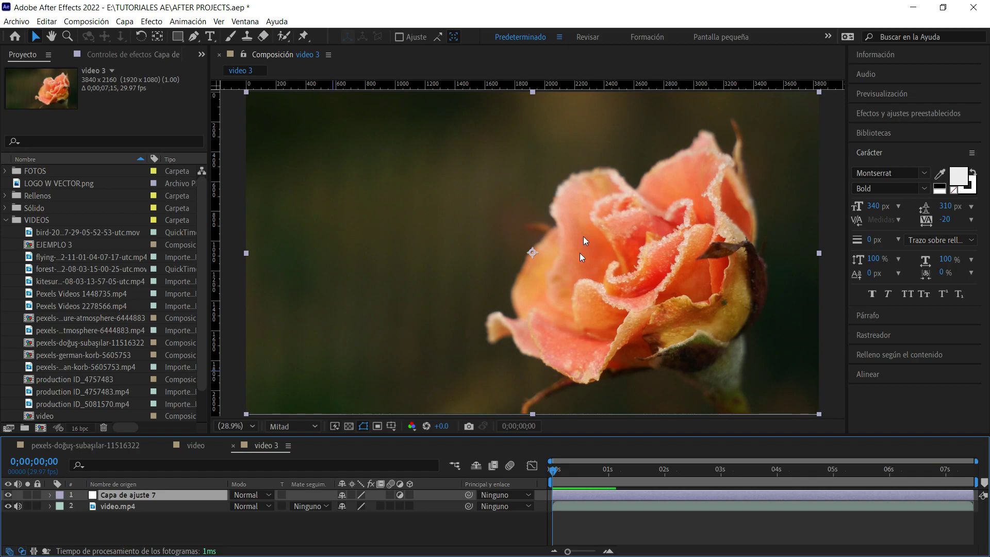
- Search 'cc ra' and drag CC Rainfall onto Capa de ajuste 7, then scrub to 1;20 to check
left_click(902, 112)
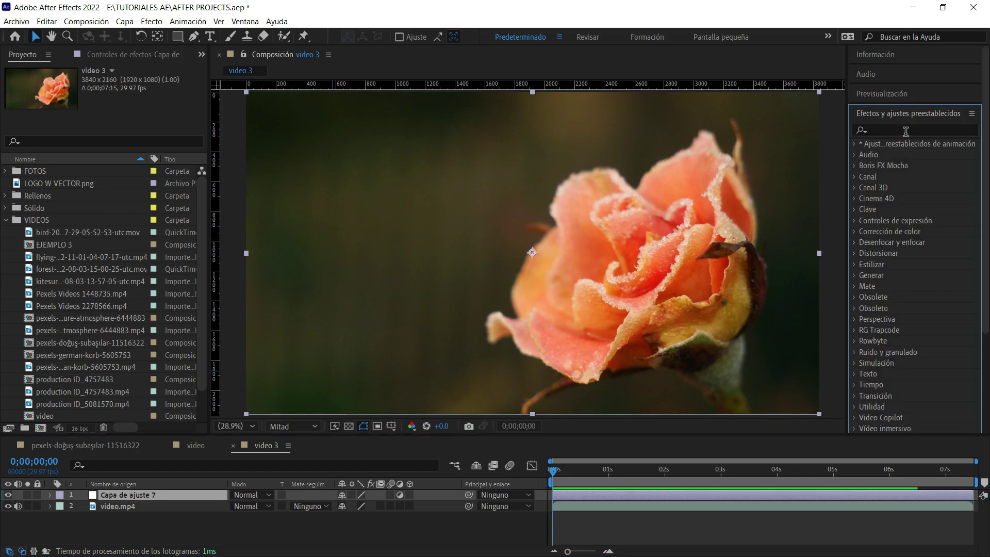
left_click(904, 130)
type("cc")
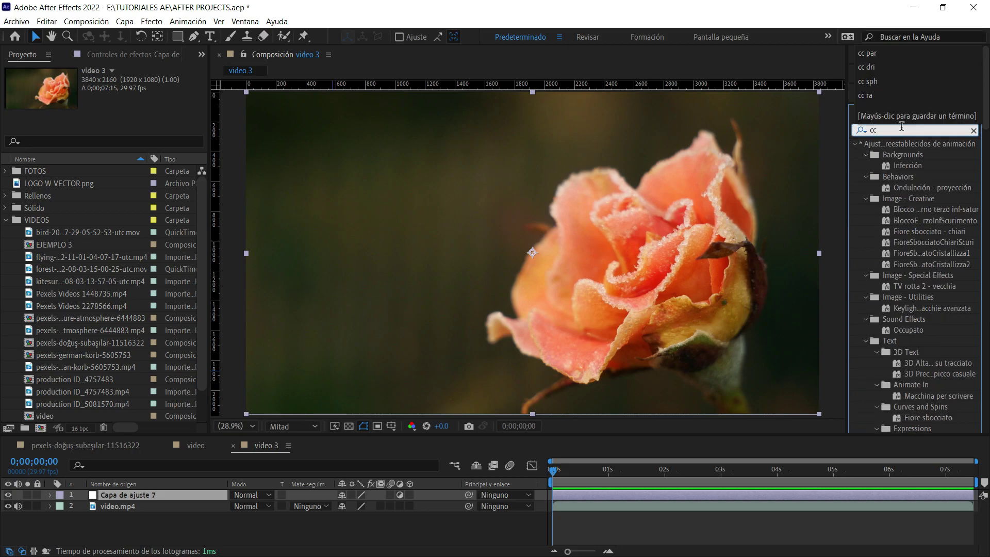
type(" ra")
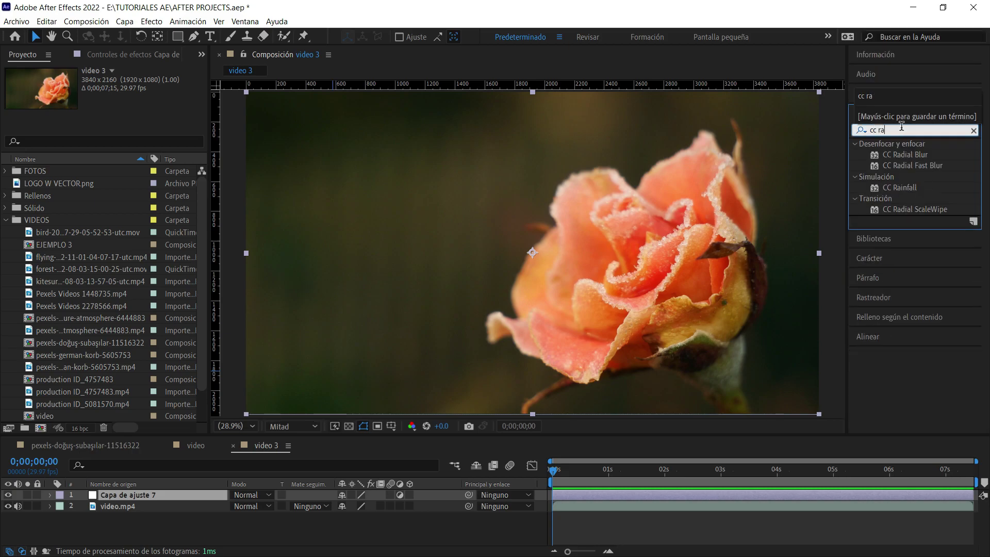
left_click(897, 190)
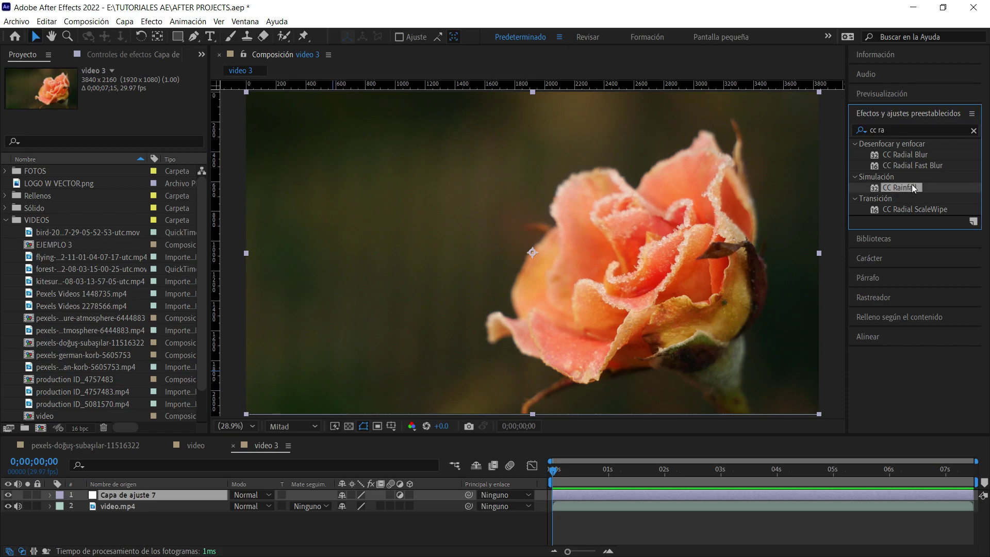
left_click_drag(911, 185, 552, 217)
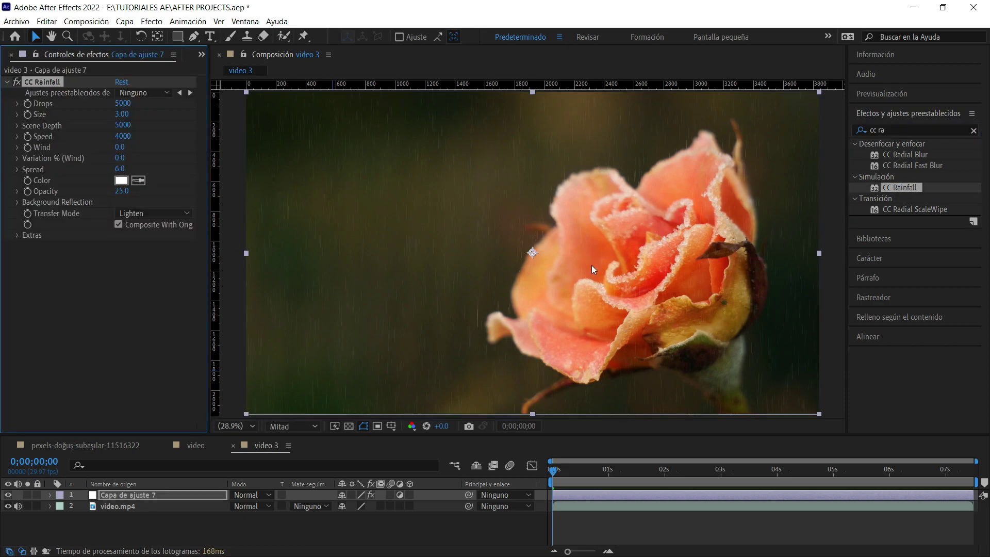
left_click_drag(569, 481, 646, 461)
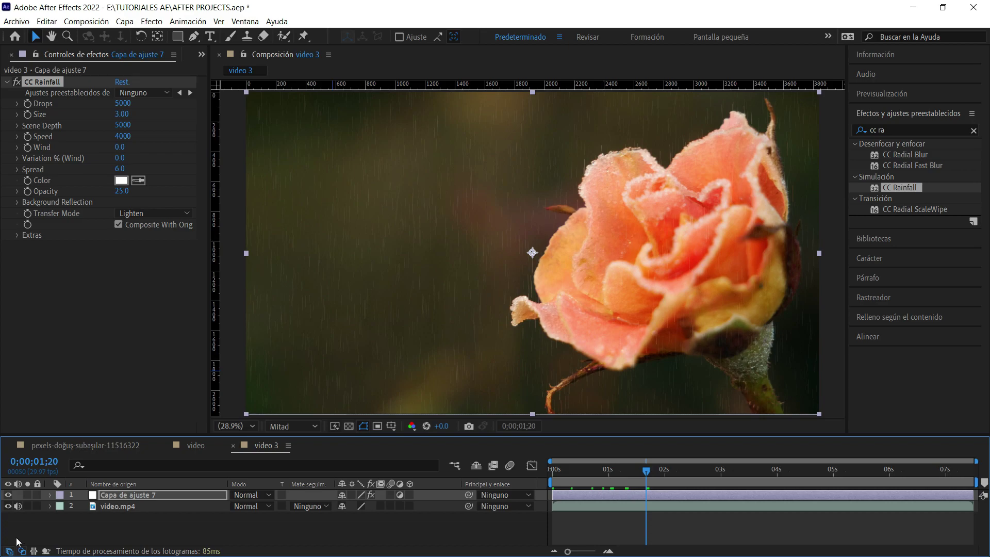
left_click(28, 495)
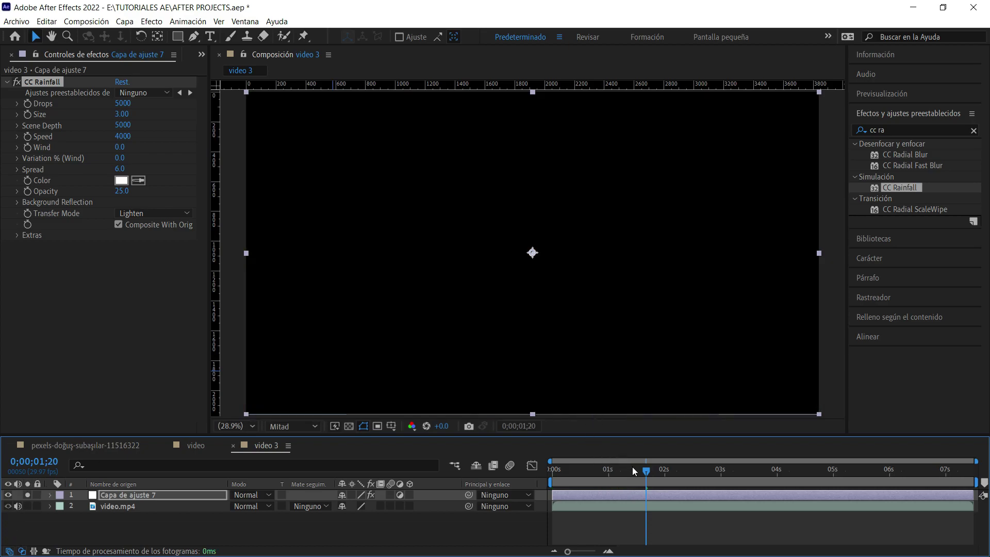
mouse_move(633, 466)
left_mouse_down()
mouse_move(567, 479)
mouse_move(683, 481)
mouse_move(572, 472)
mouse_move(615, 459)
left_mouse_up()
left_click(27, 495)
left_click_drag(623, 473, 553, 473)
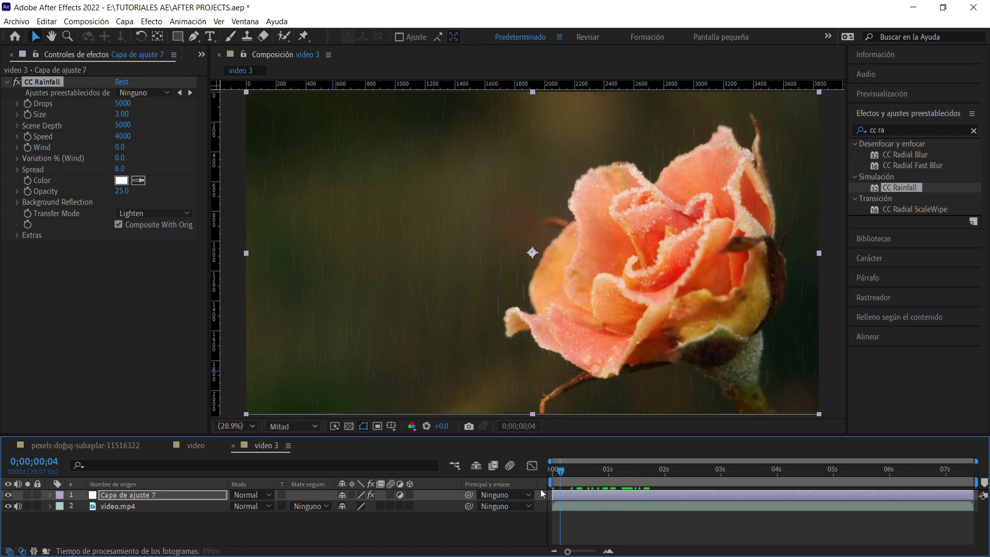
key("space")
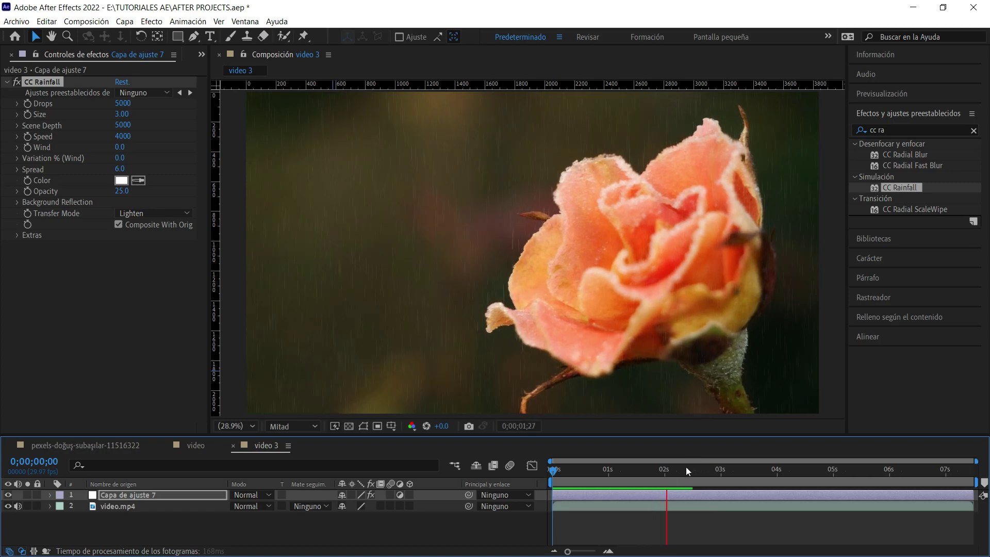
key("space")
left_click(551, 482)
key("space")
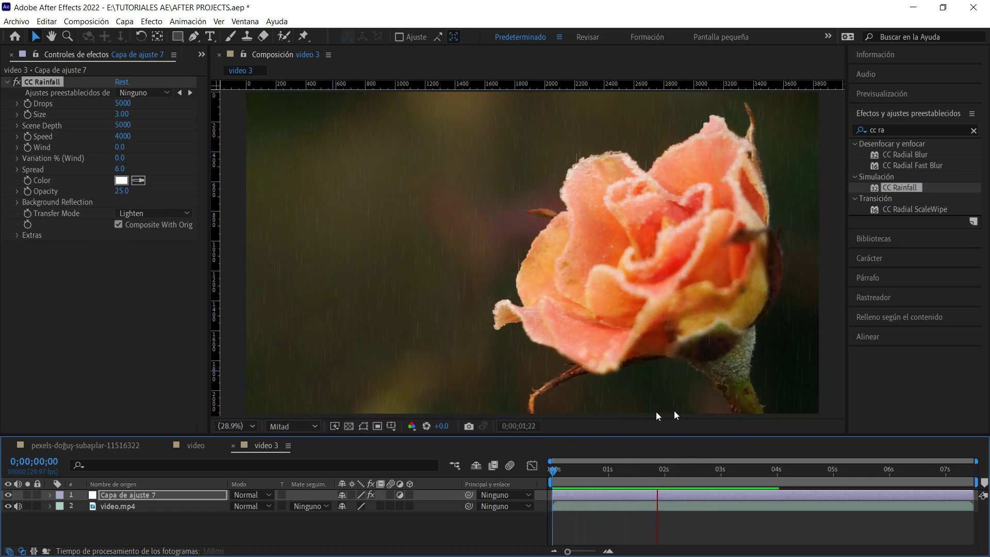
left_click_drag(770, 481, 545, 479)
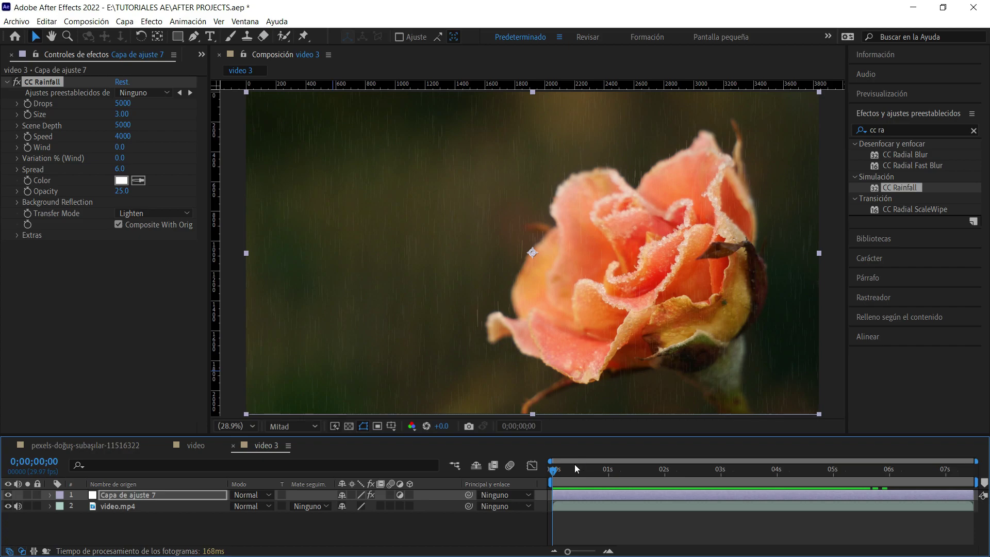
left_click_drag(574, 468, 548, 475)
left_click(34, 80)
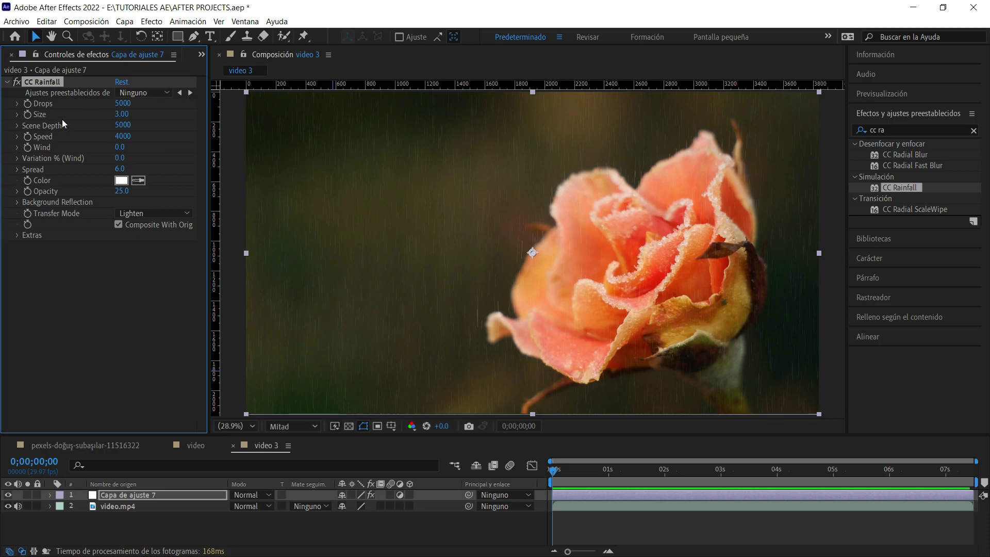
- Set CC Rainfall Drops to 500 after trying 10 and 10000
left_click(123, 103)
type("10")
key("Return")
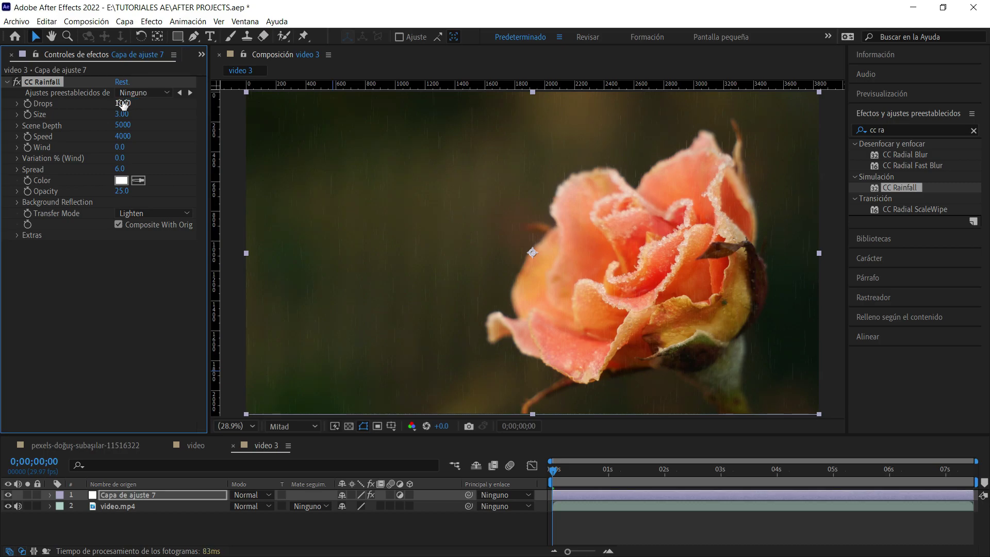
left_click(123, 104)
type("10000")
key("Return")
left_click(124, 102)
type("1000")
key("BackSpace")
key("BackSpace")
key("BackSpace")
key("BackSpace")
type("50")
- Raise the raindrop Size to about 14.42 and preview the rain
mouse_move(122, 118)
left_mouse_down()
mouse_move(287, 131)
mouse_move(513, 169)
left_mouse_up()
mouse_move(685, 202)
left_mouse_down()
mouse_move(873, 216)
mouse_move(987, 246)
left_mouse_up()
key("space")
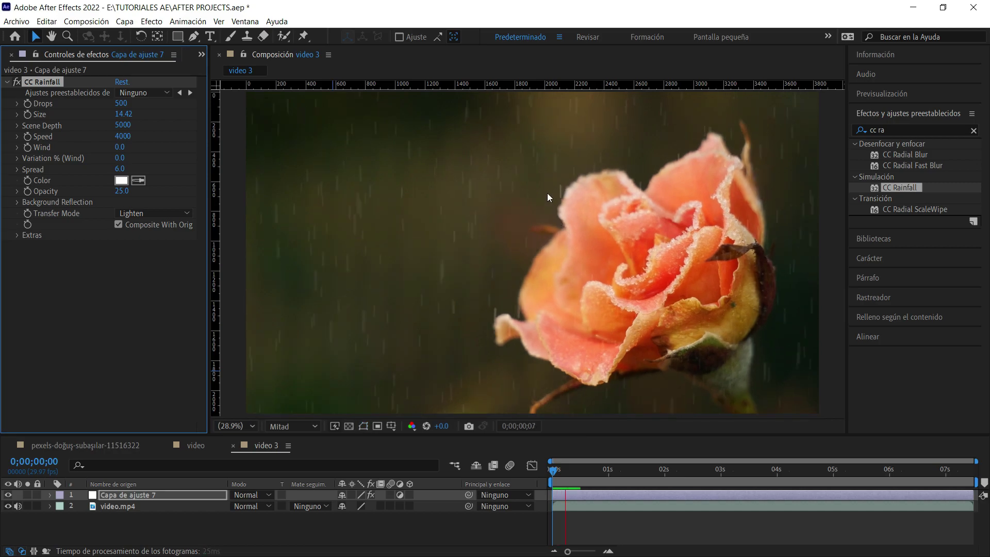
key("space")
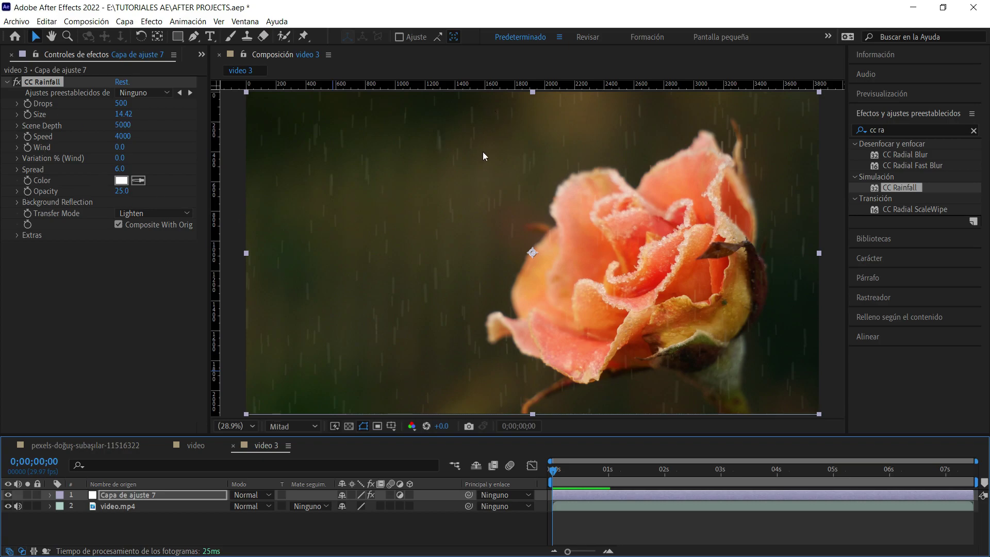
key("space")
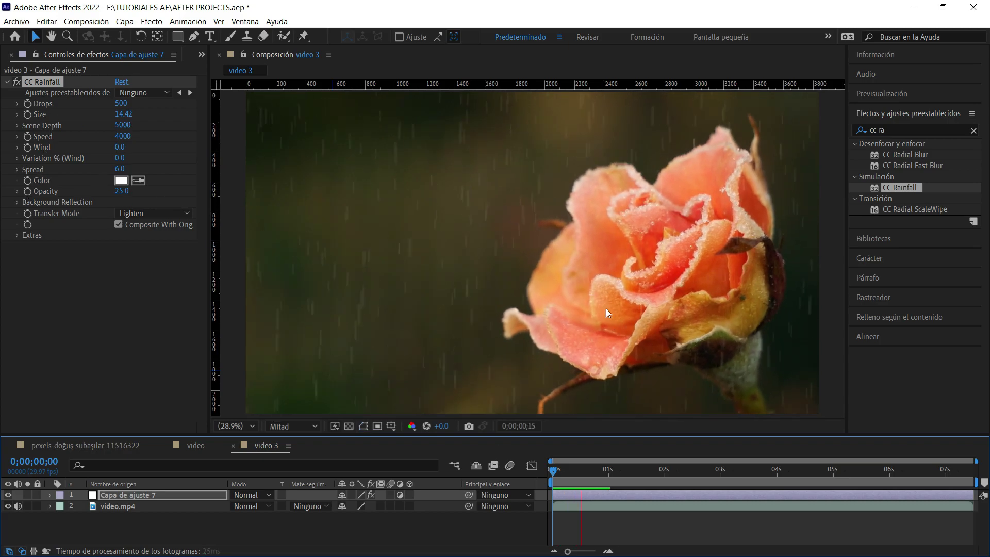
- Set CC Rainfall Speed to 12000 and preview the faster rain
key("space")
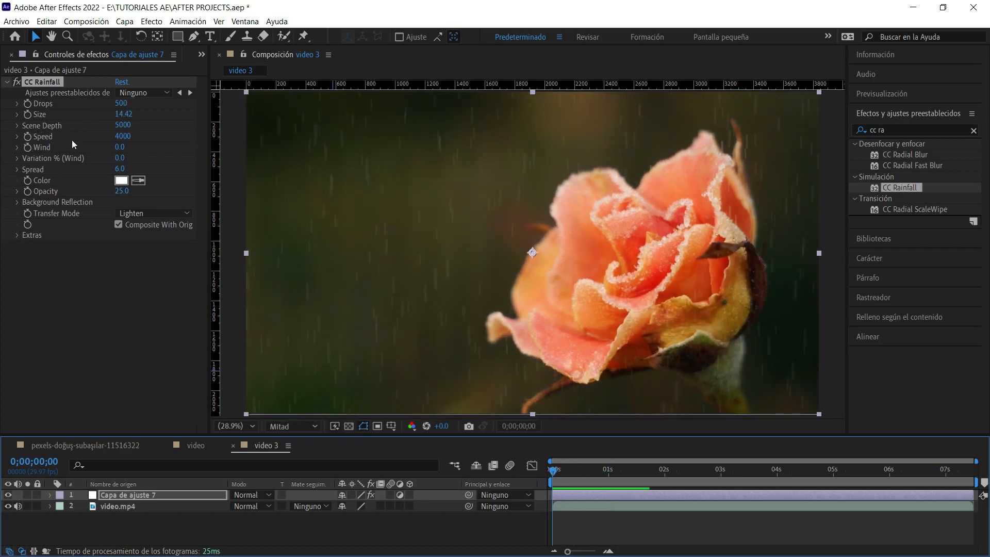
left_click(119, 136)
type("12")
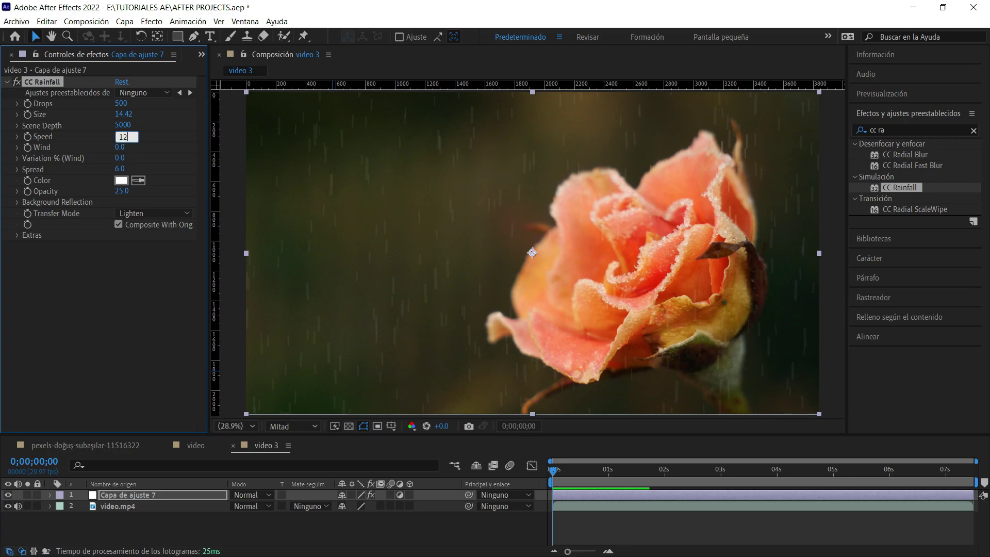
type("000")
key("Return")
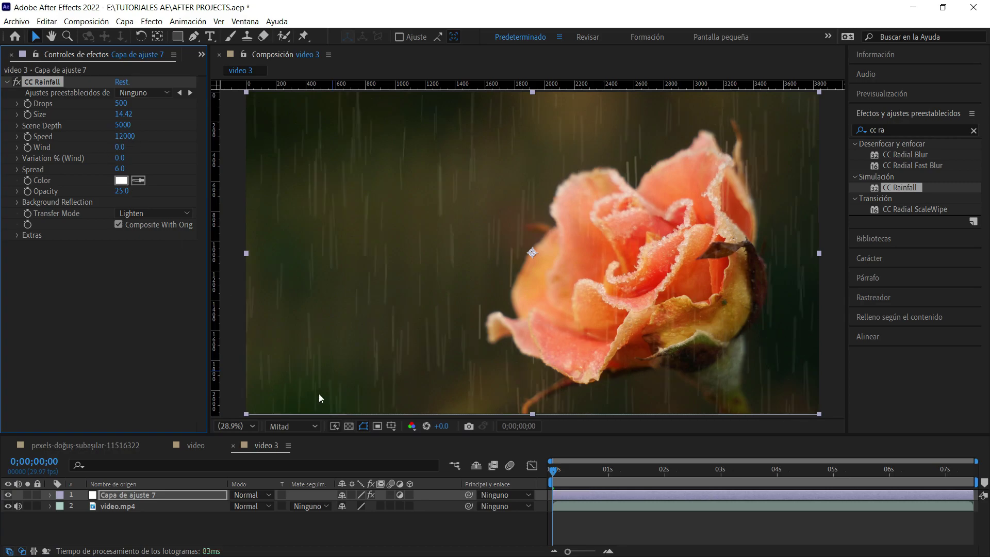
key("space")
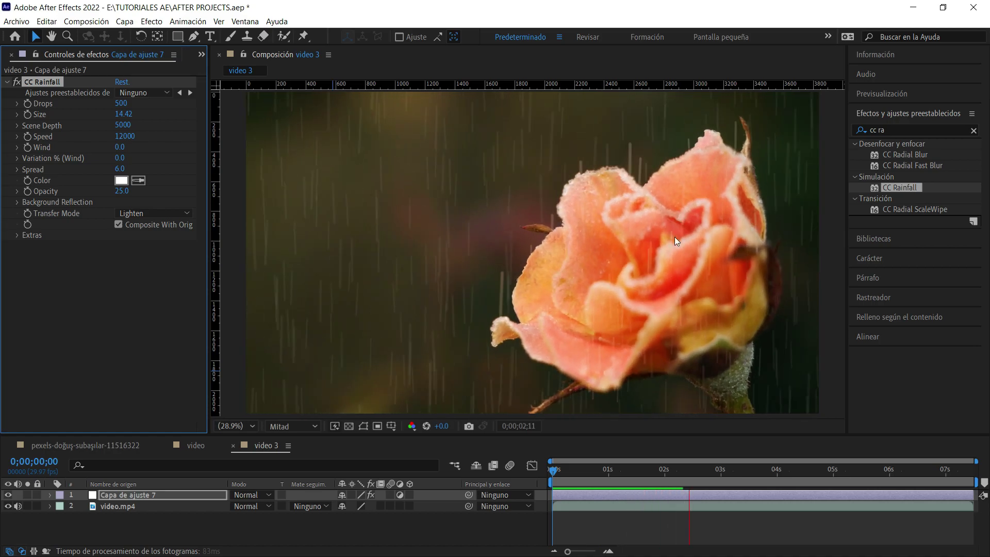
key("space")
key("Home")
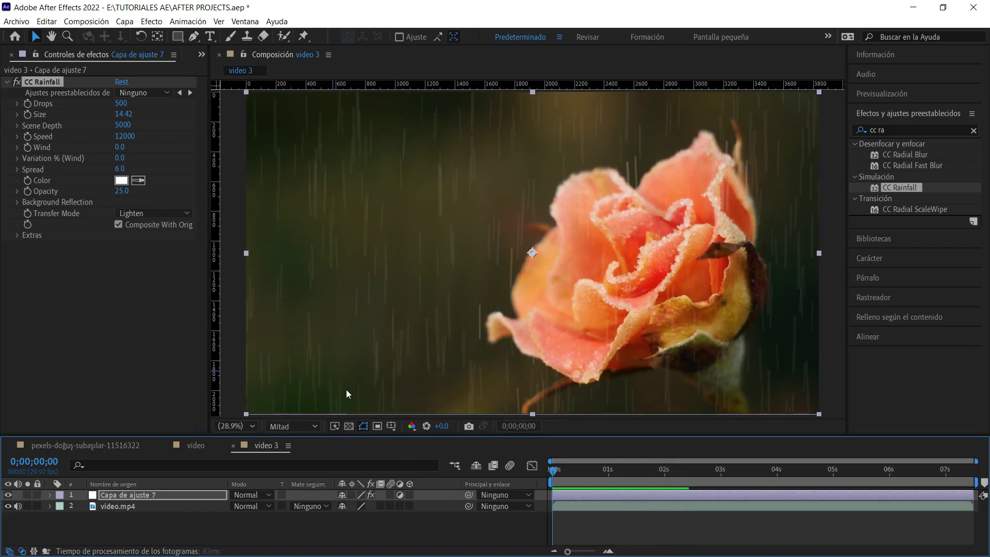
- Try positive and negative Wind values such as -5000, then reset Wind to 0
left_click_drag(118, 149, 268, 191)
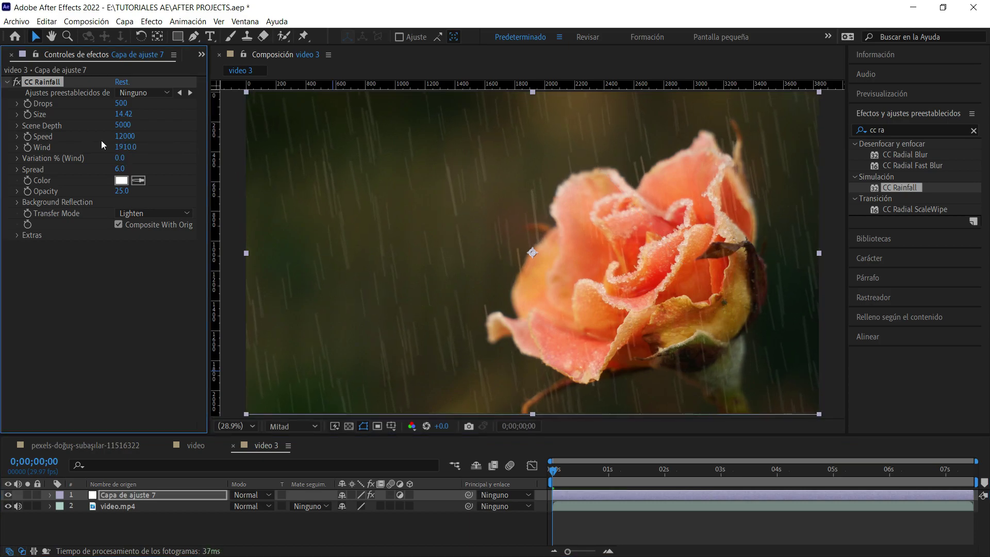
left_click_drag(124, 147, 416, 202)
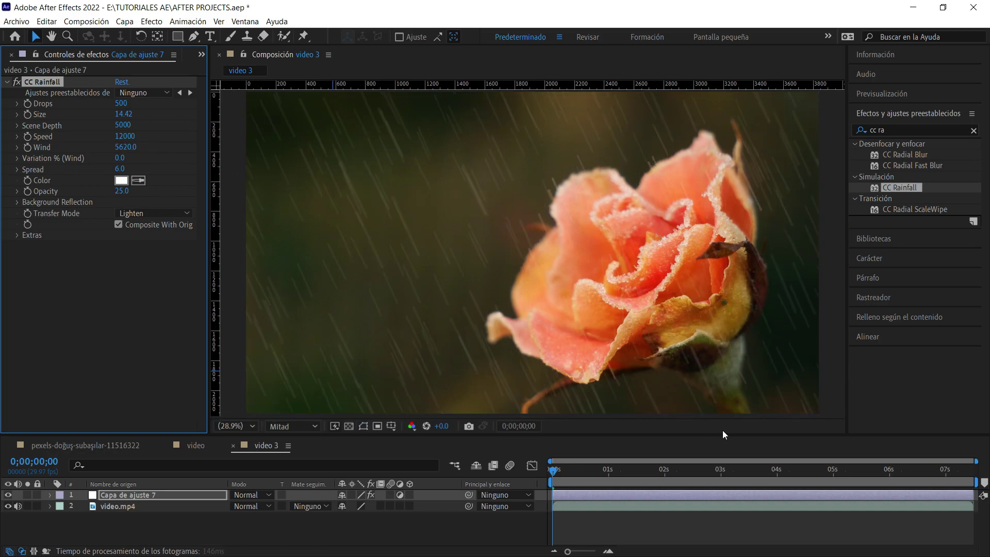
key("space")
key("space")
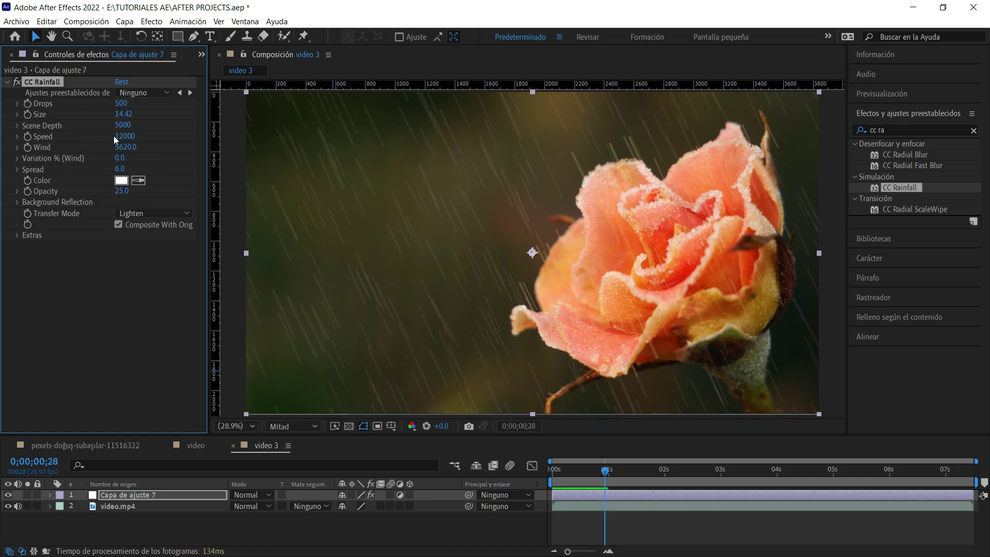
left_click(127, 147)
type("-5000")
key("Return")
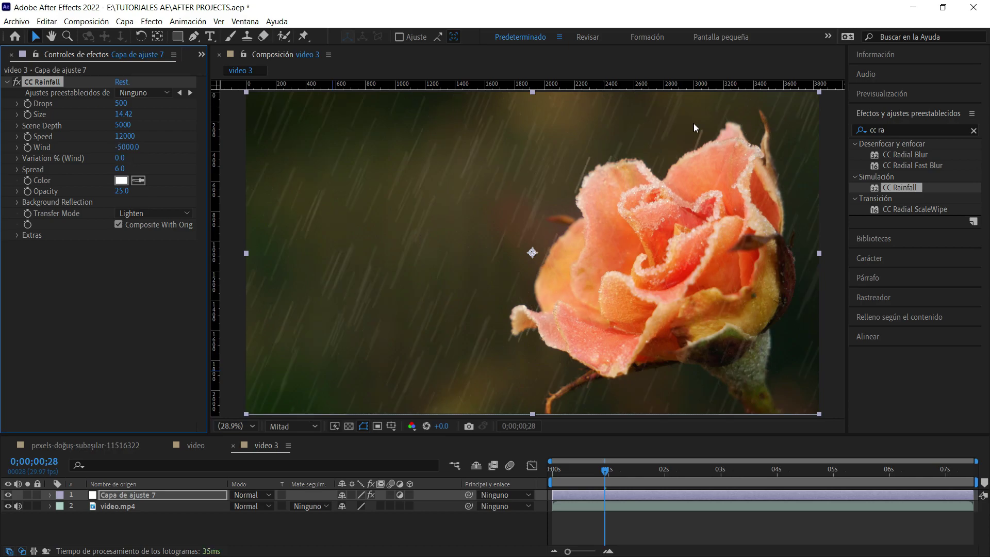
left_click_drag(129, 149, 2, 149)
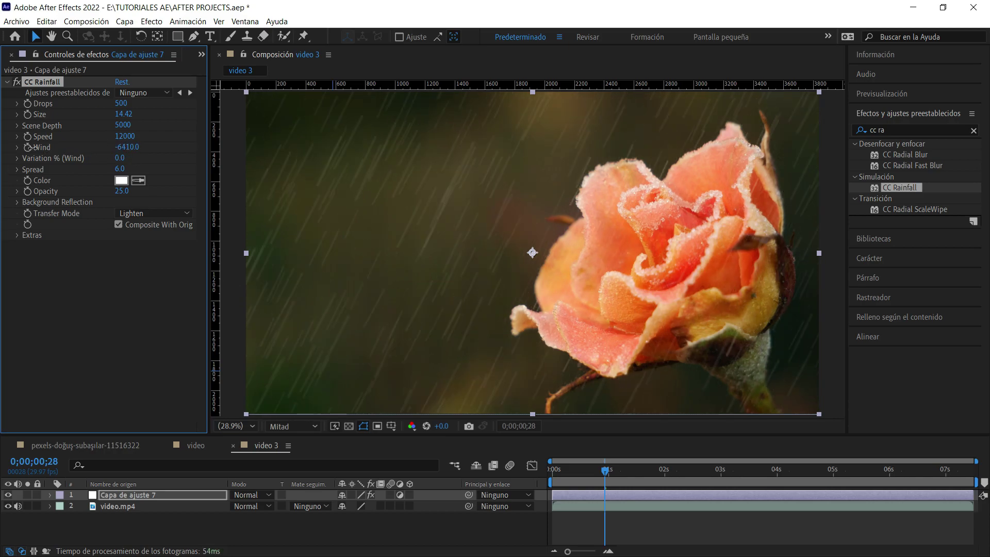
key("space")
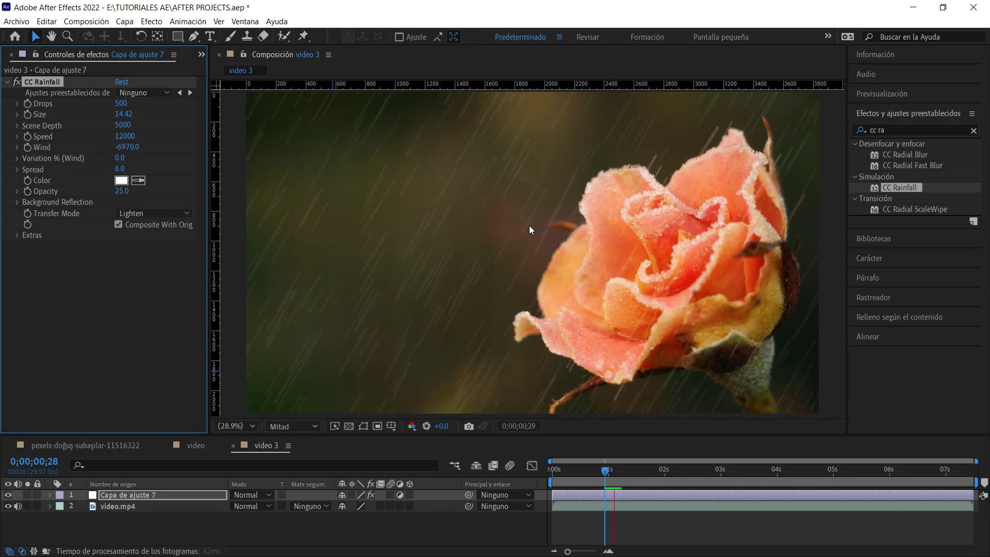
left_click(135, 148)
type("00")
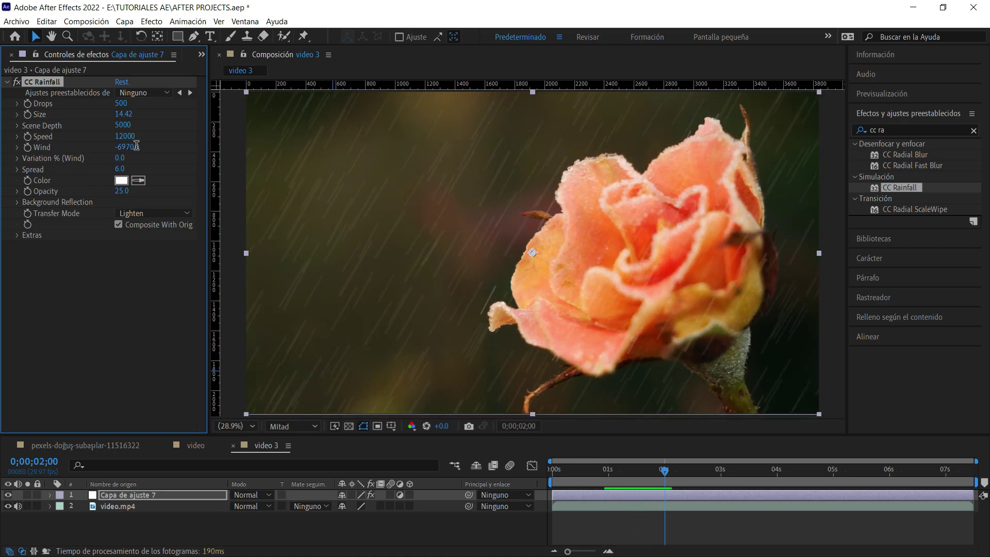
key("Return")
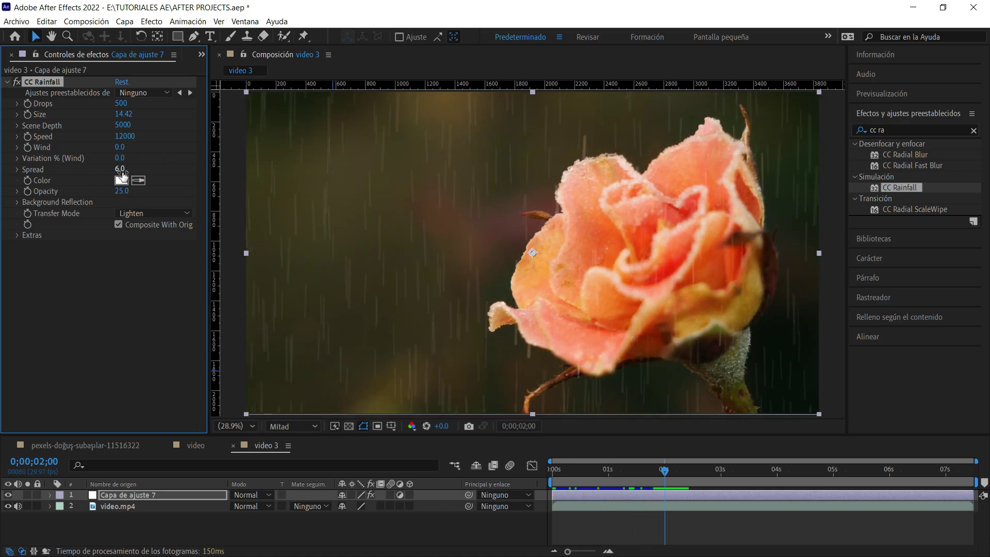
- Set CC Rainfall Wind to 3560 and, after testing higher values, keep Variation % (Wind) at 0
left_click_drag(120, 158, 183, 170)
left_click_drag(119, 151, 483, 240)
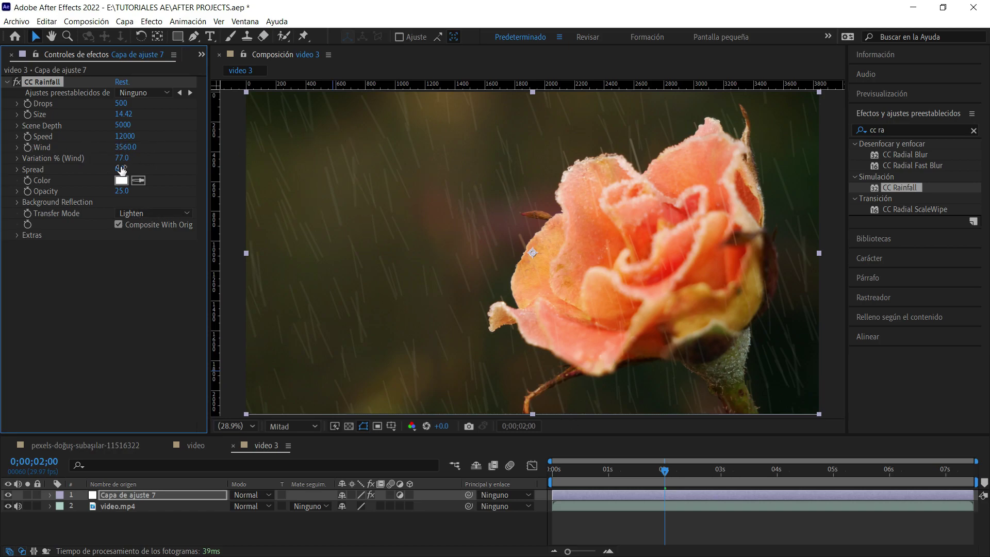
left_click_drag(124, 158, 187, 172)
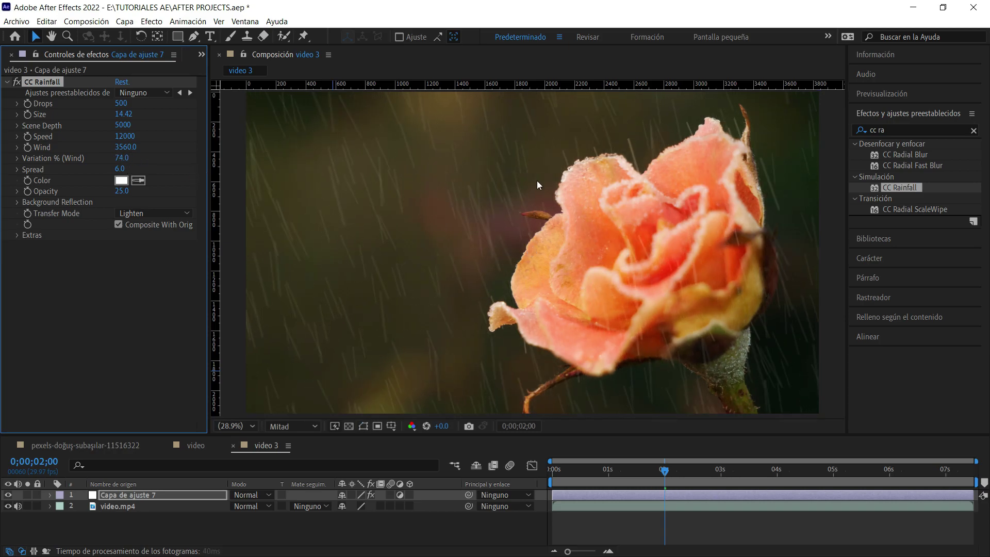
key("space")
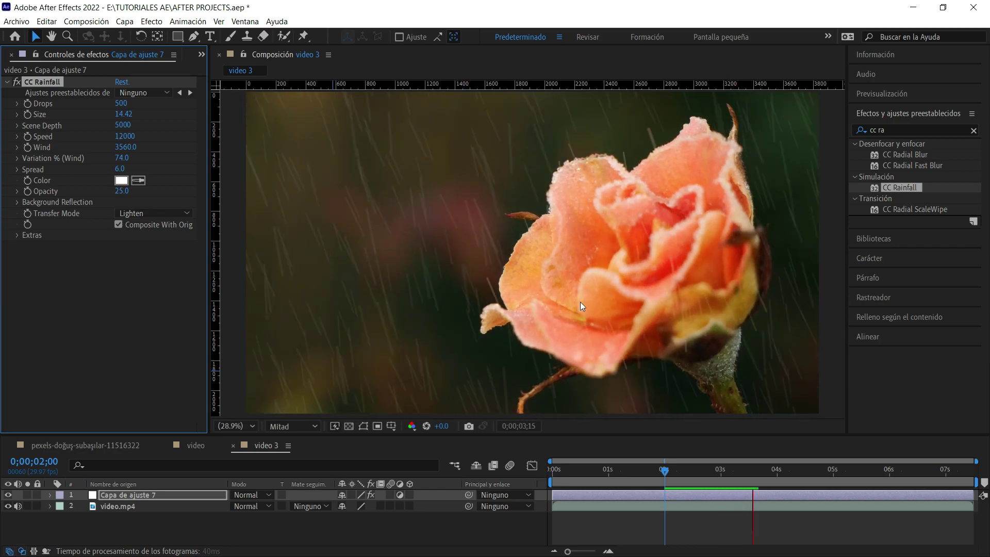
key("space")
left_click(129, 158)
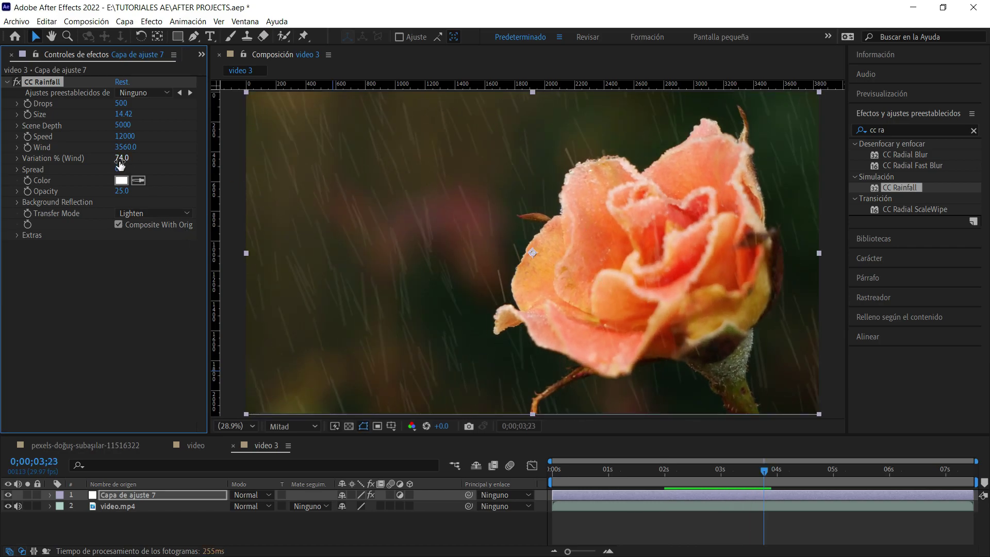
type("0")
key("Return")
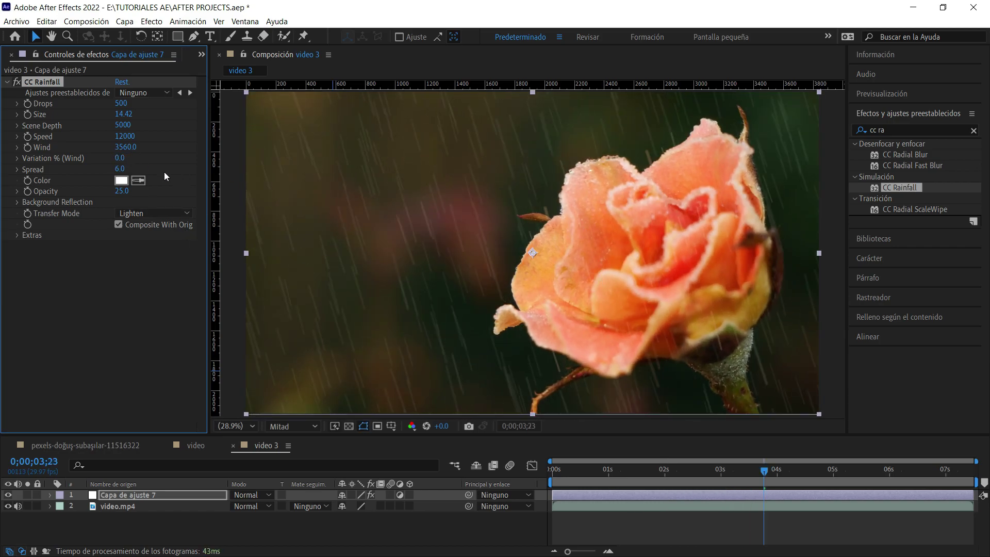
- Try a red rain Color, then set it back to white
left_click(127, 185)
left_click_drag(141, 373, 238, 214)
left_click(354, 230)
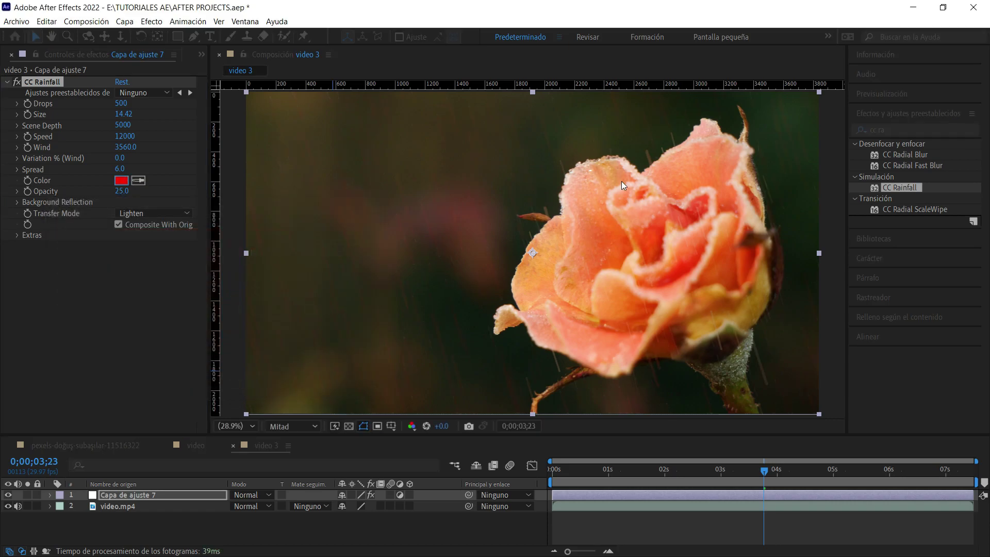
left_click(121, 180)
left_click(56, 227)
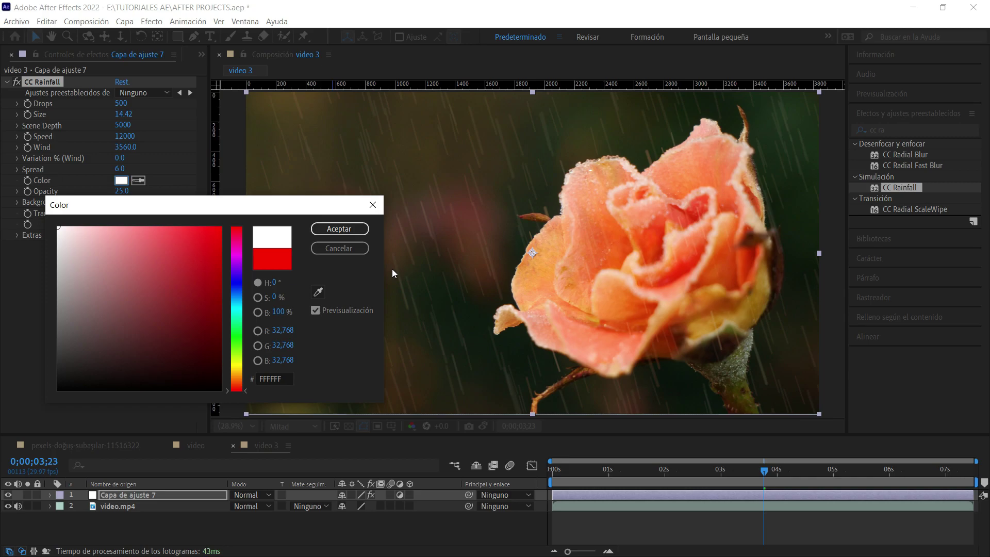
left_click(345, 230)
- Raise CC Rainfall Opacity to 100 and preview the brighter rain
left_click_drag(122, 191, 387, 232)
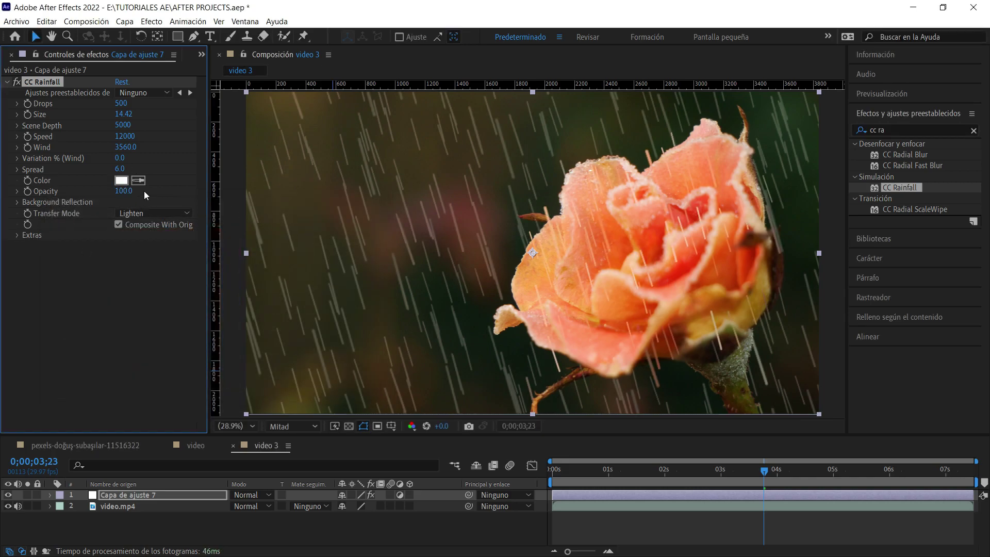
key("space")
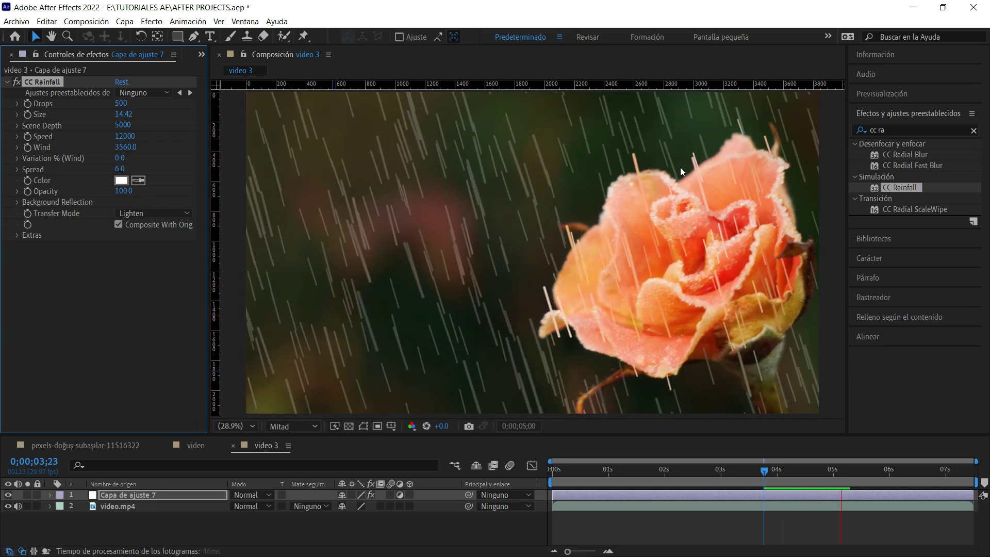
key("space")
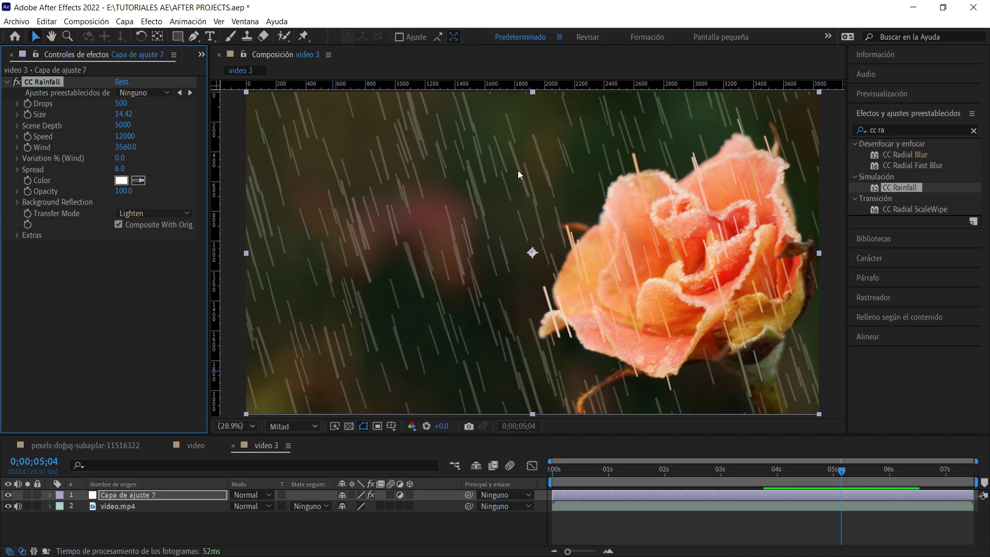
- Lower rain Opacity to 30 and try a Background Reflection Influence of about 91
left_click(123, 191)
type("30")
key("Return")
left_click(17, 202)
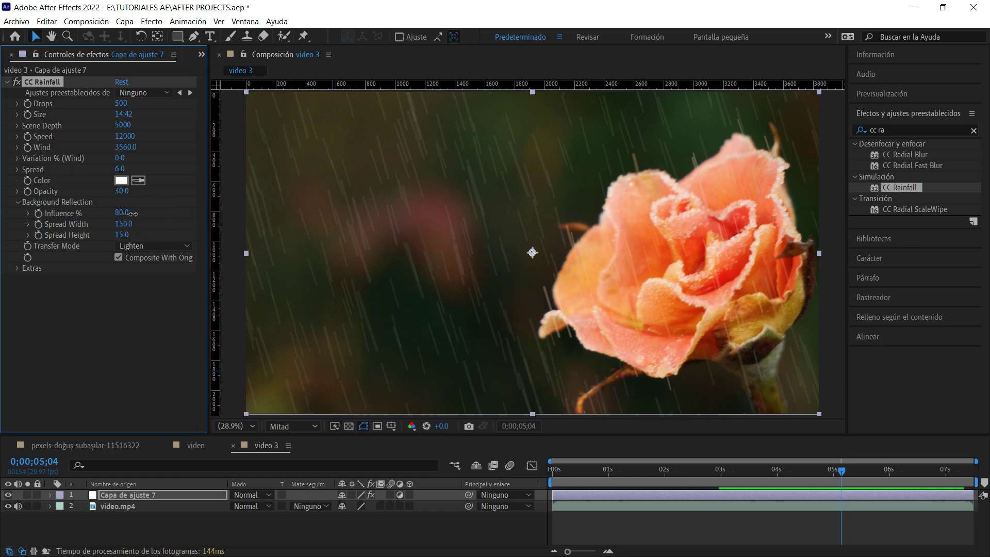
mouse_move(133, 213)
left_mouse_down()
mouse_move(172, 216)
mouse_move(118, 226)
mouse_move(189, 235)
left_mouse_up()
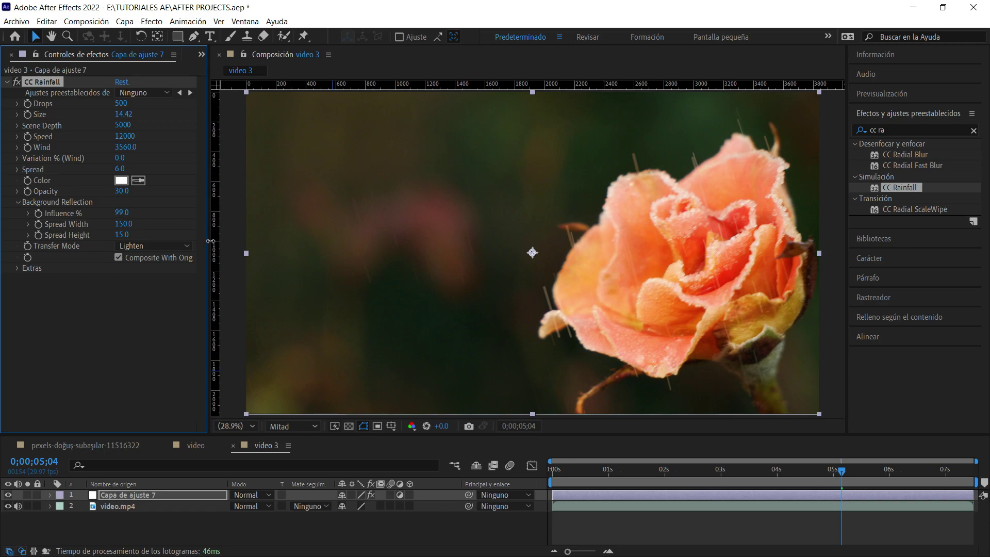
key("space")
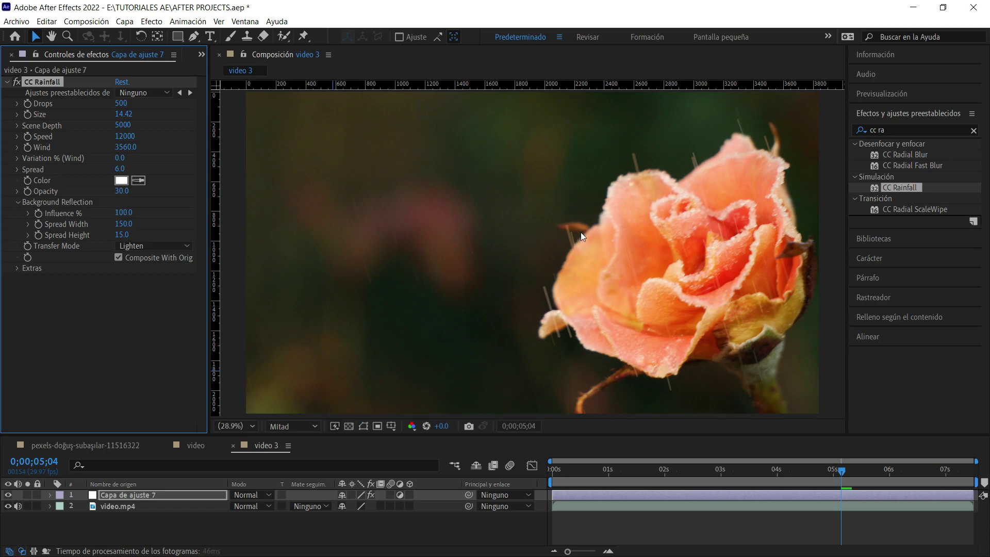
key("space")
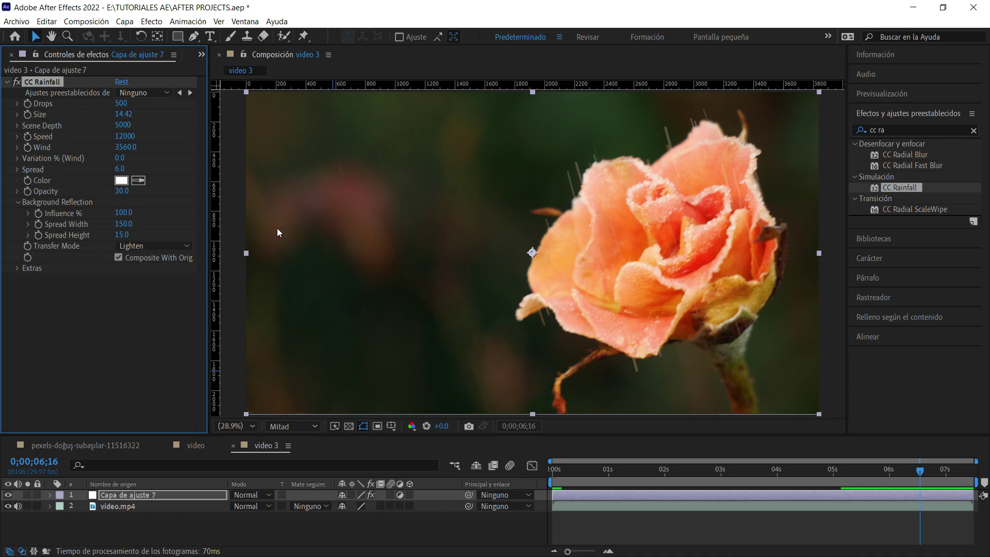
- Set Background Reflection Influence to 70 and Spread Width to 789, and preview the rain
left_click(124, 212)
type("70")
key("Return")
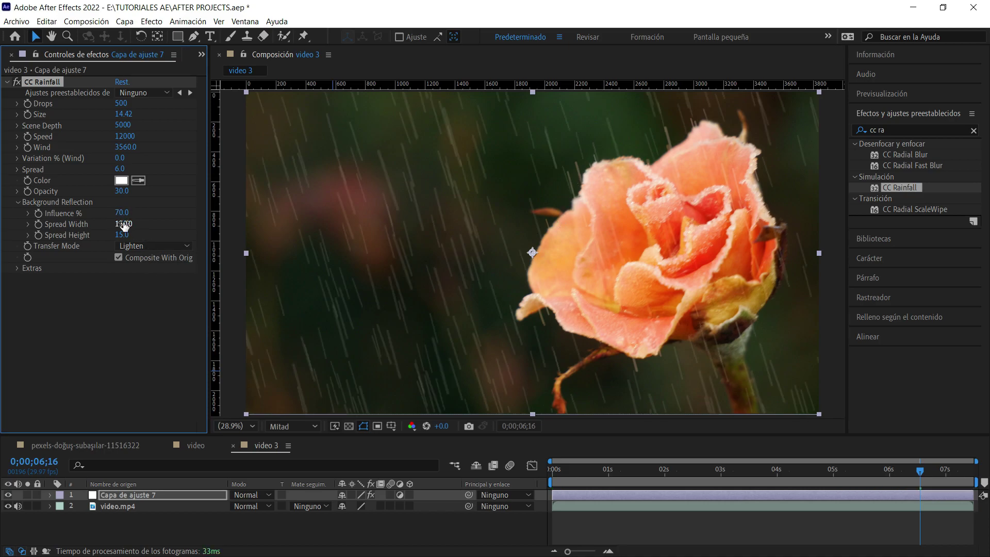
left_click_drag(117, 225, 336, 279)
left_click_drag(122, 226, 640, 170)
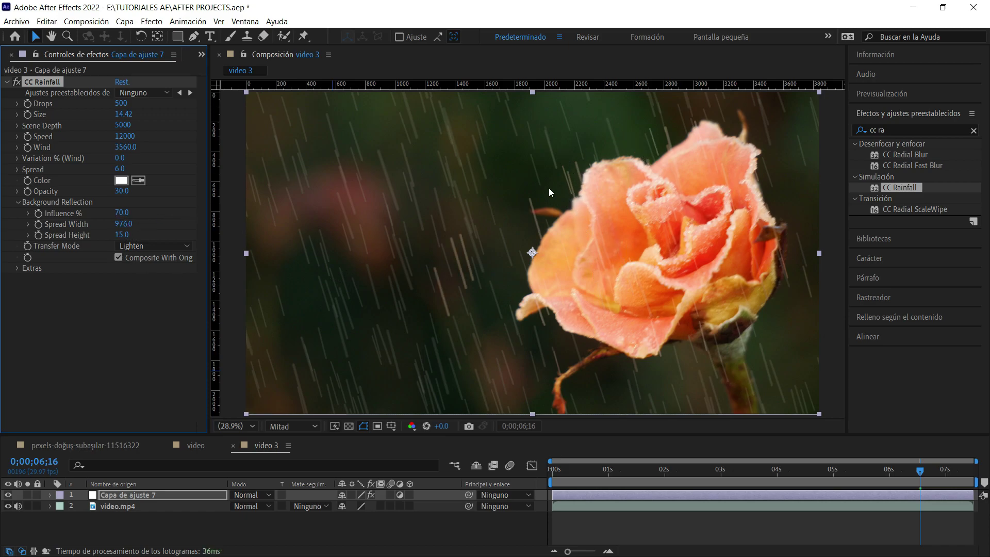
key("space")
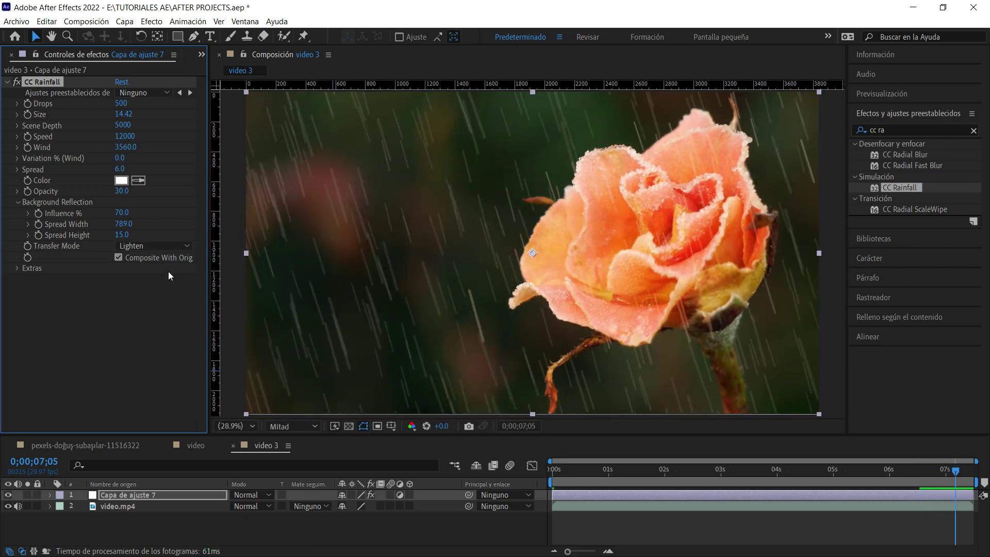
key("space")
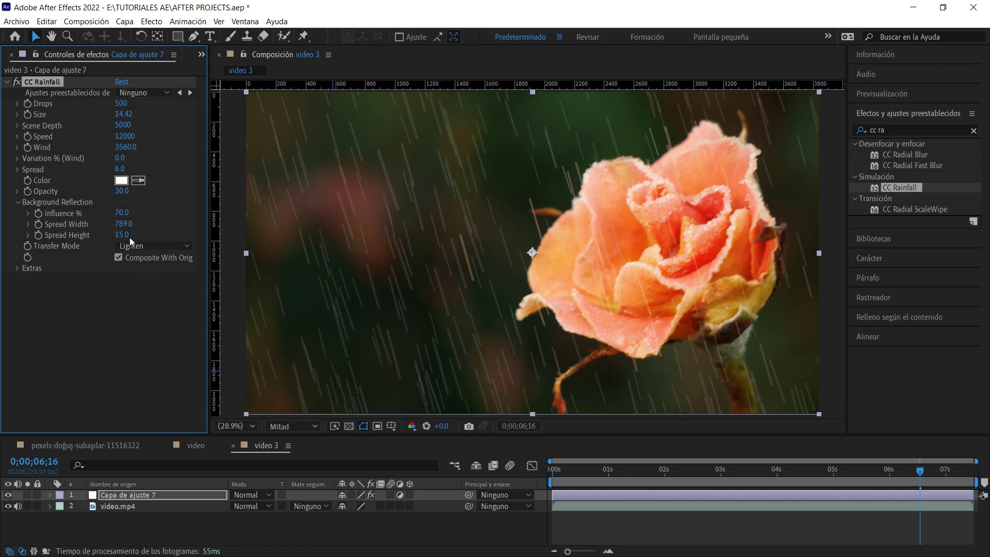
left_click_drag(124, 238, 392, 272)
left_click(17, 268)
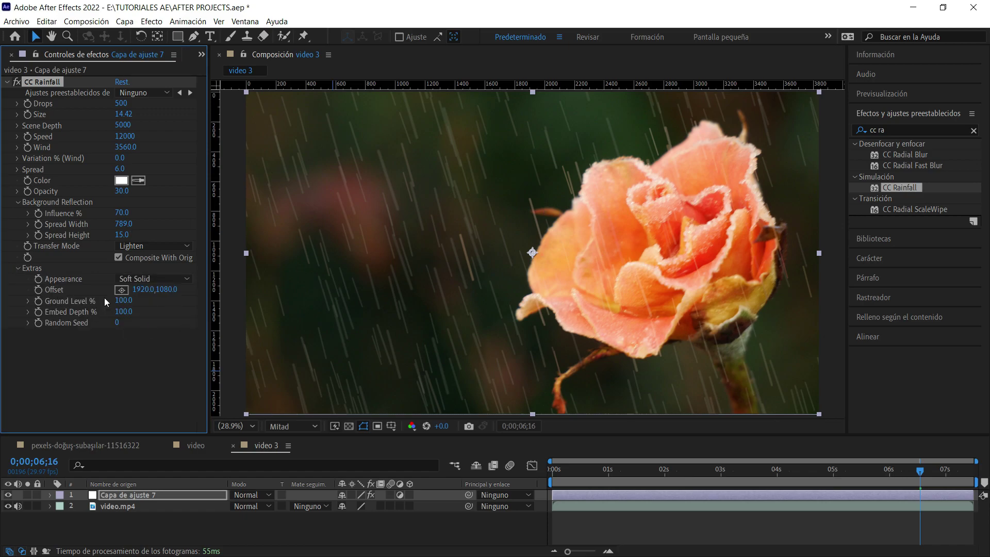
left_click_drag(124, 300, 90, 310)
key("space")
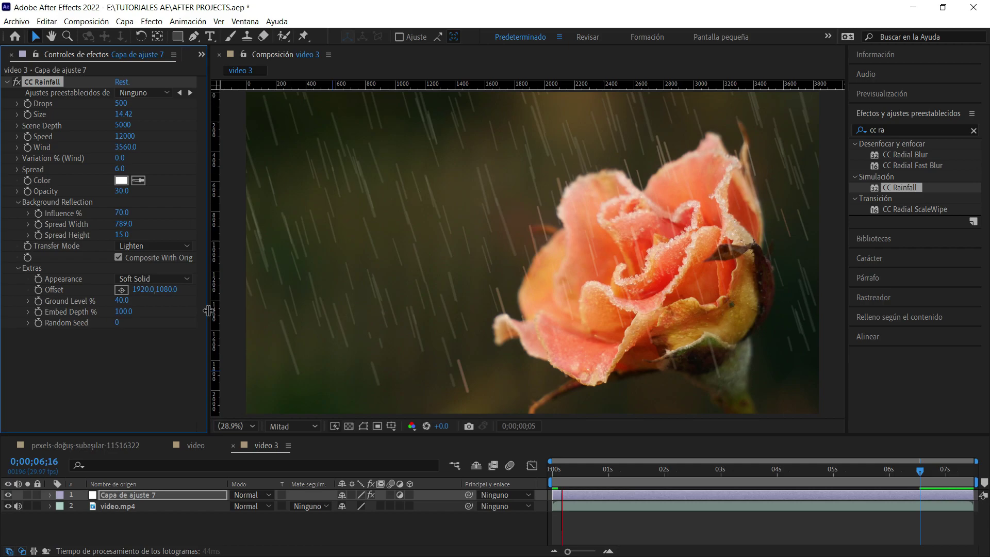
key("space")
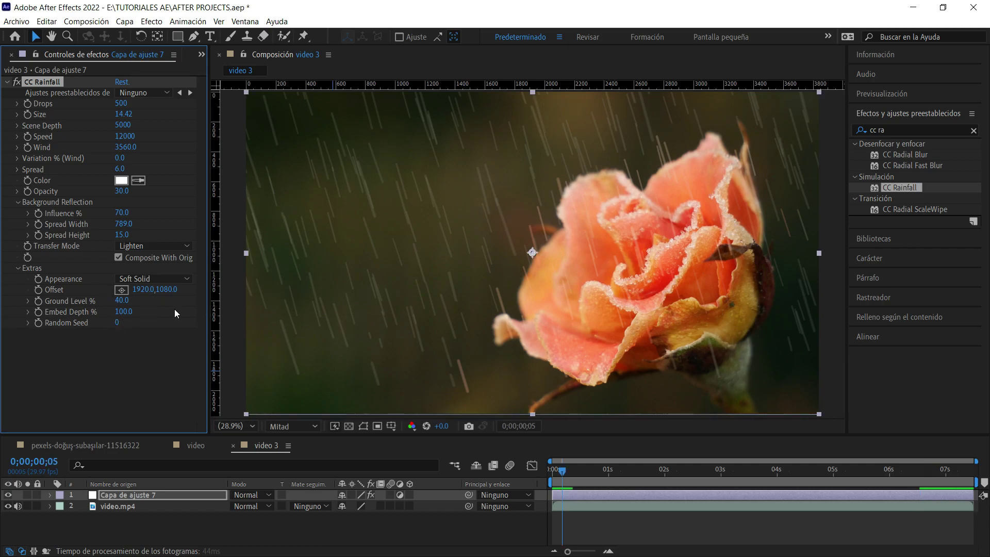
left_click_drag(122, 312, 70, 322)
key("ctrl+z")
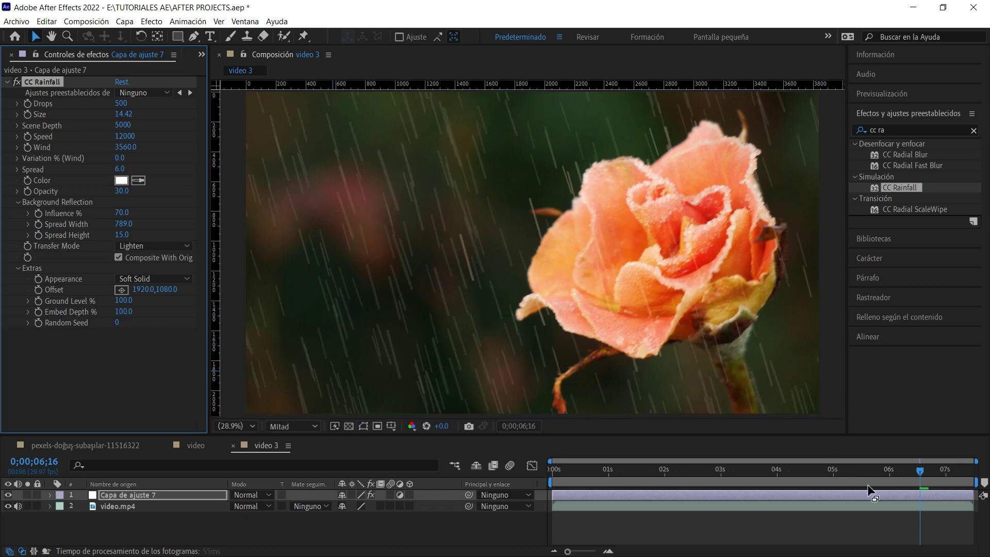
key("space")
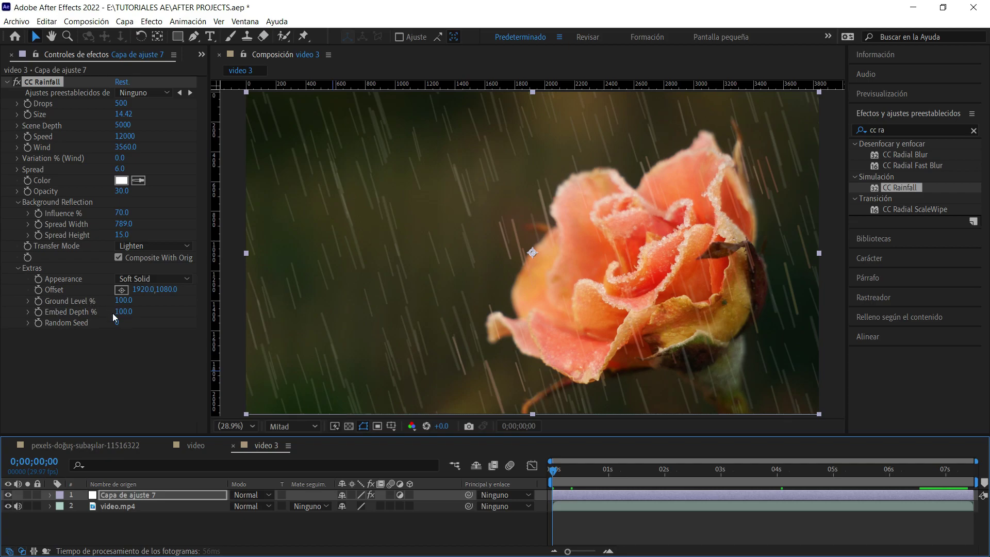
left_click_drag(122, 312, 104, 315)
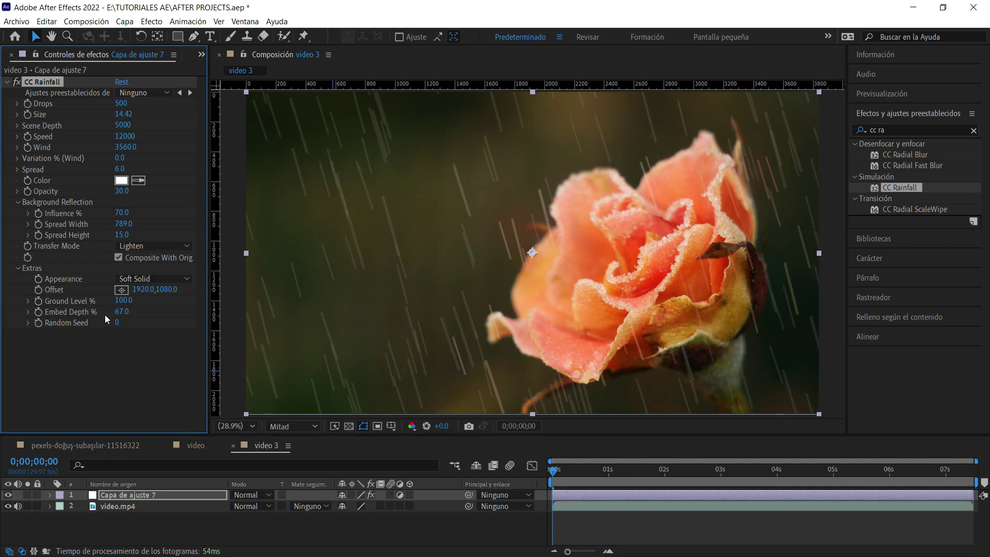
key("space")
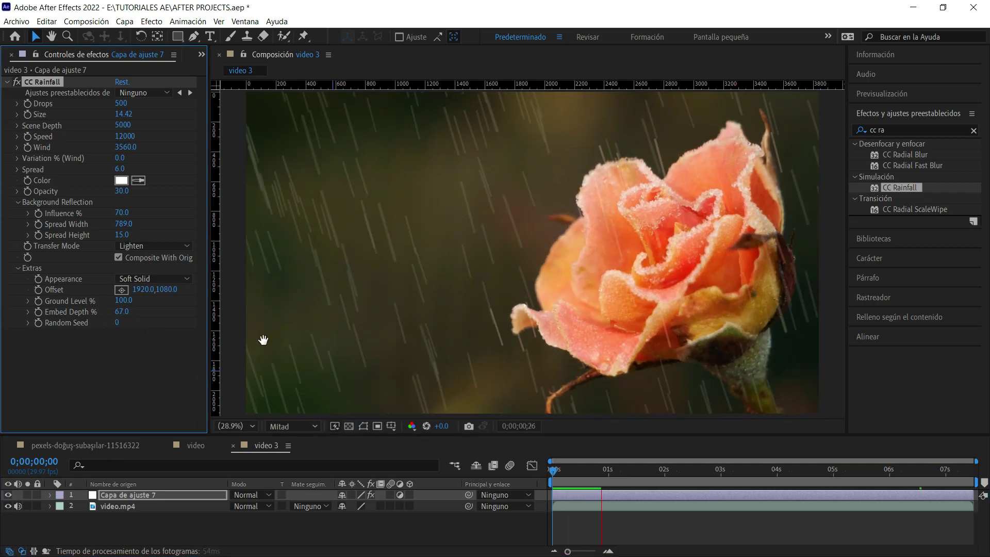
key("space")
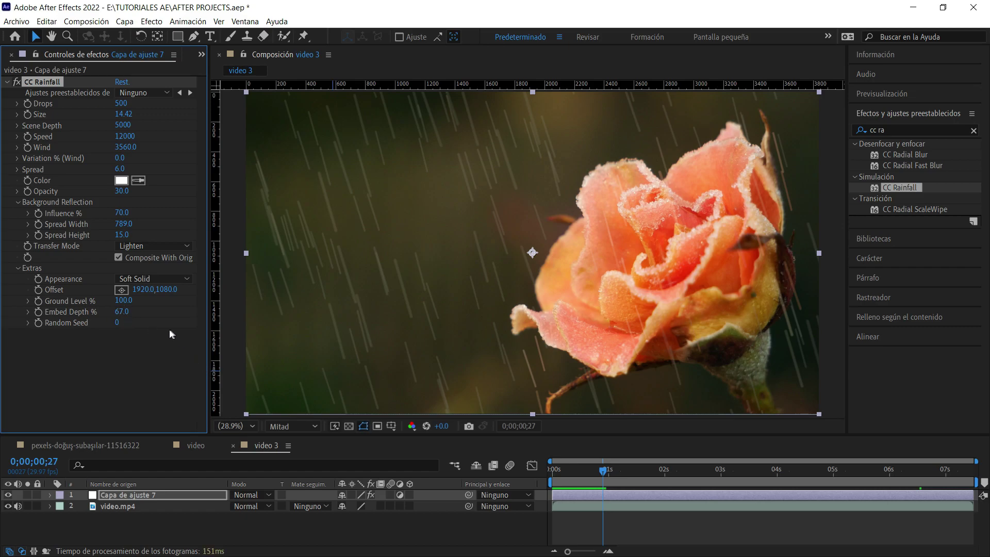
key("ctrl+z")
key("Home")
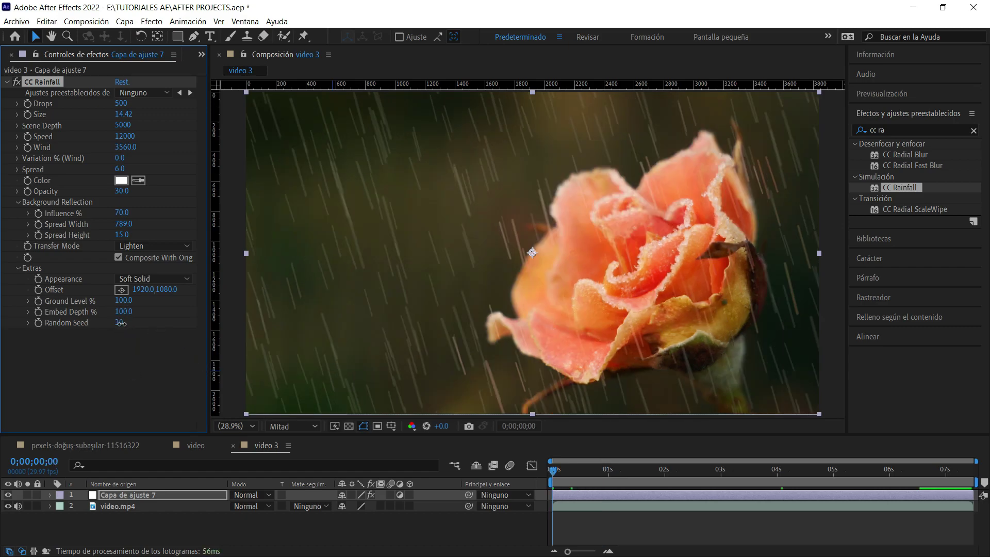
left_click_drag(121, 323, 139, 328)
left_click_drag(141, 329, 95, 319)
left_click(17, 268)
- Reset CC Rainfall, then set Drops to 500 and Size to 12
left_click(128, 84)
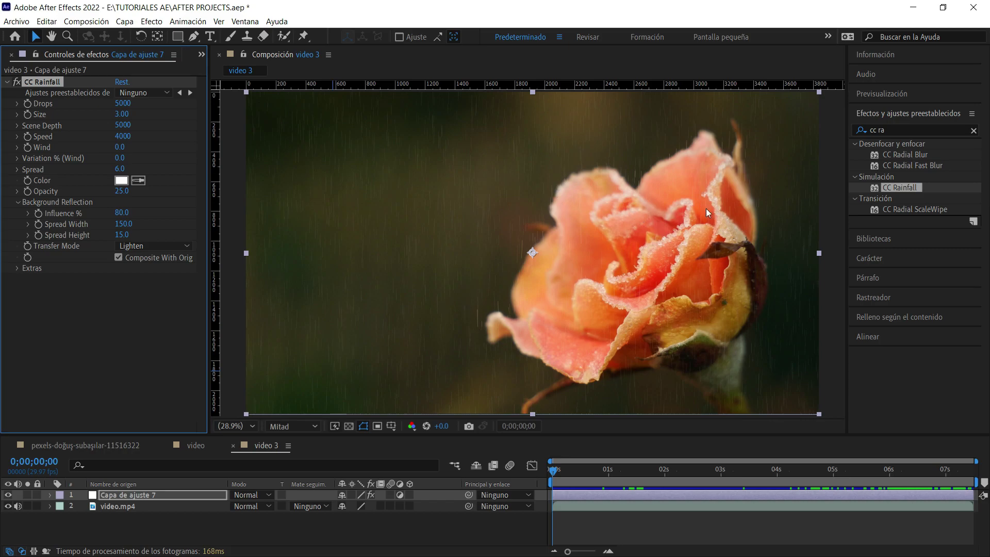
left_click(122, 103)
type("500")
key("Return")
left_click(121, 115)
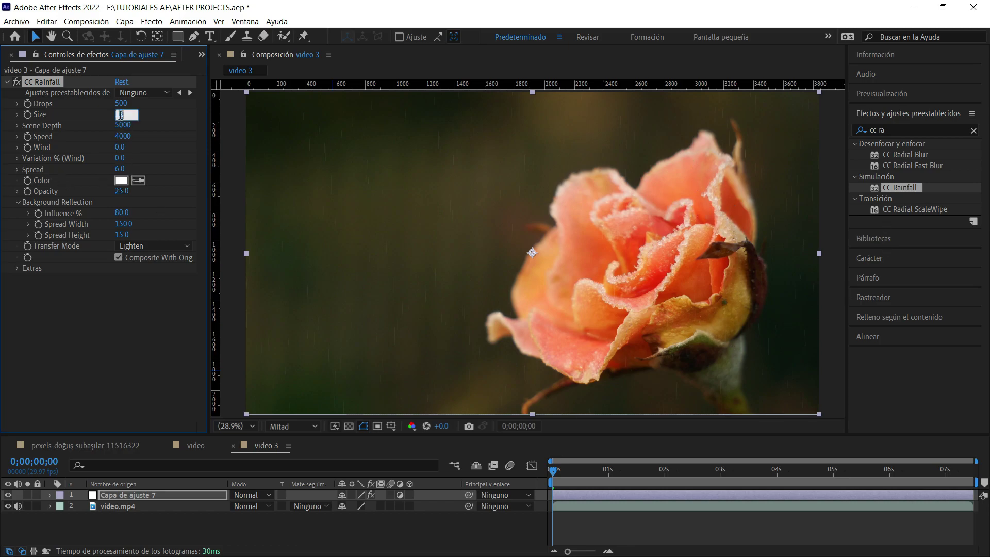
key("Return")
left_click(121, 115)
key("Return")
- Raise Scene Depth to 5000 and increase rain Speed to 8010
left_click(123, 125)
type("2")
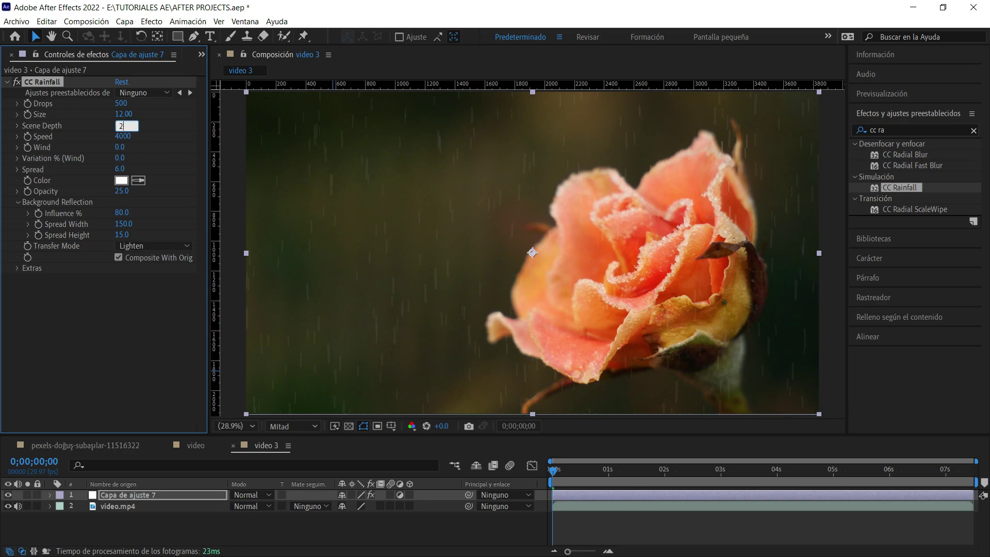
key("Return")
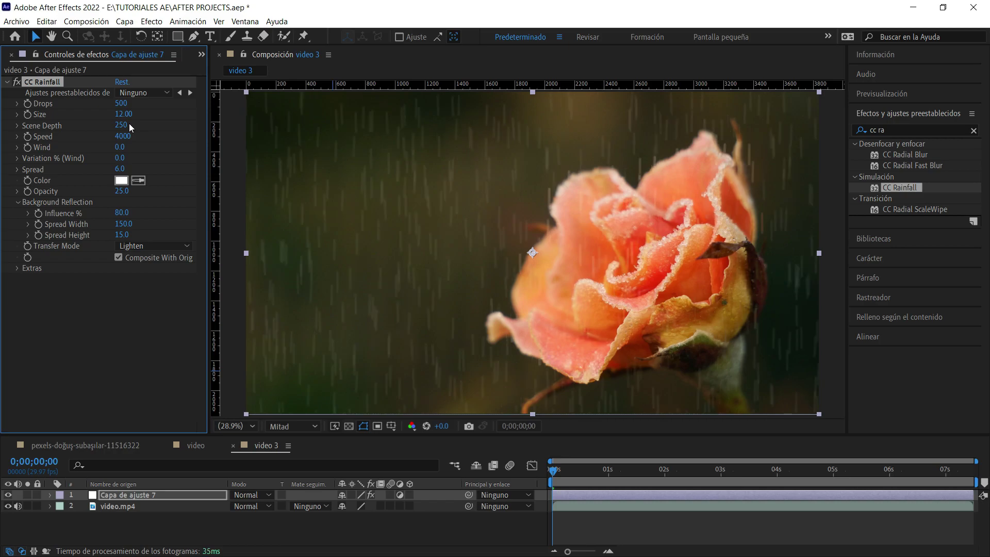
left_click_drag(136, 126, 206, 289)
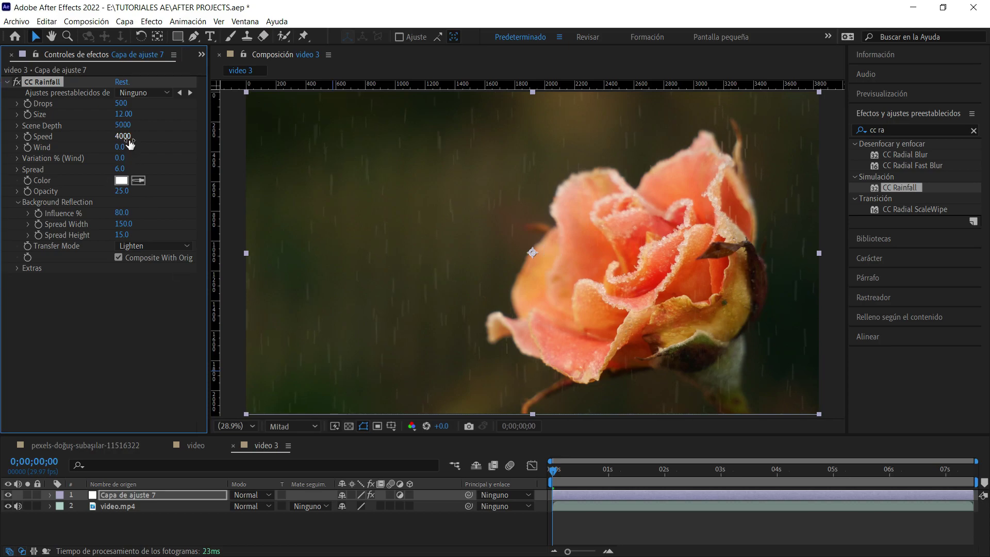
left_click_drag(130, 144, 501, 249)
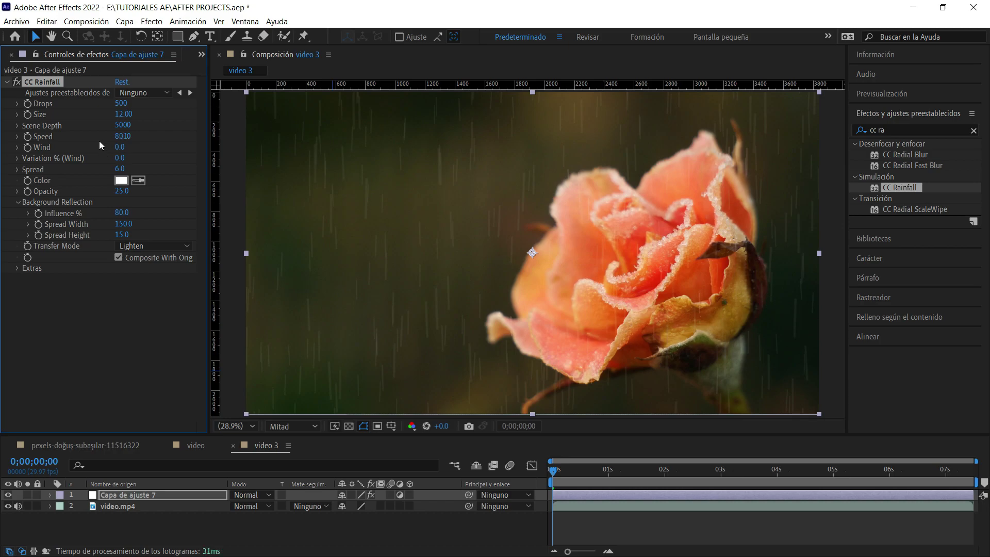
- Set CC Rainfall Speed to 8500 and Wind to 3460, then preview the slanted rain
left_click(122, 137)
type("8")
key("Return")
left_click_drag(120, 147, 477, 281)
left_click_drag(588, 471, 515, 469)
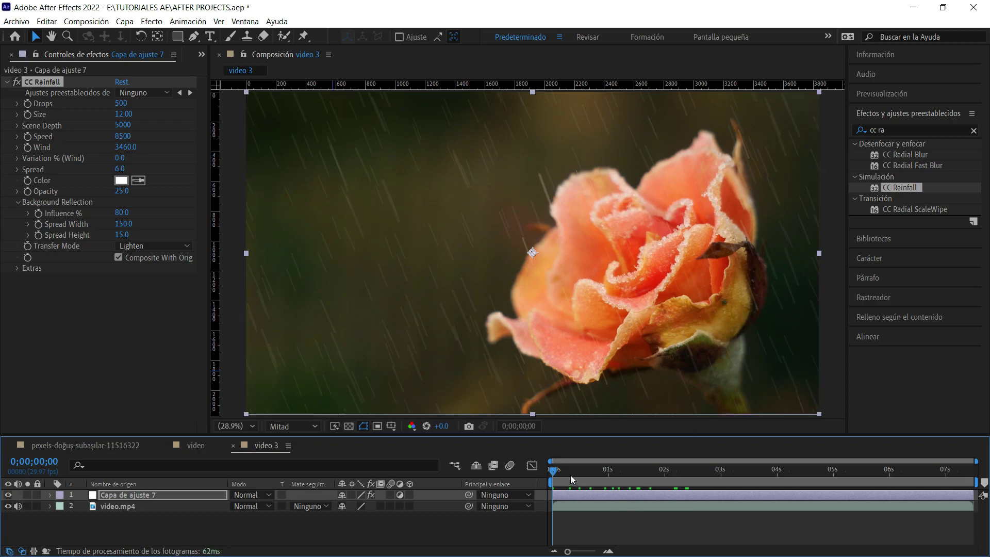
left_click_drag(571, 475, 530, 478)
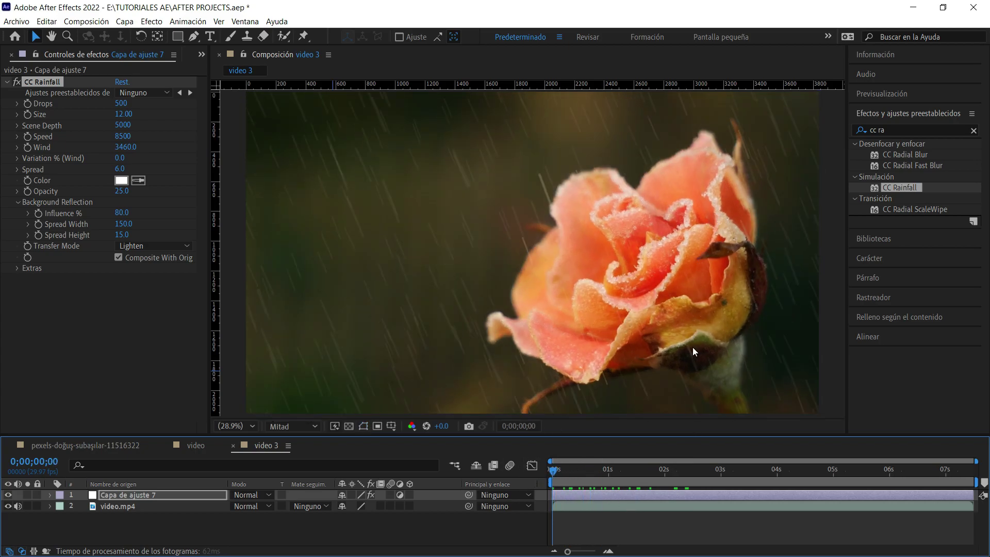
key("space")
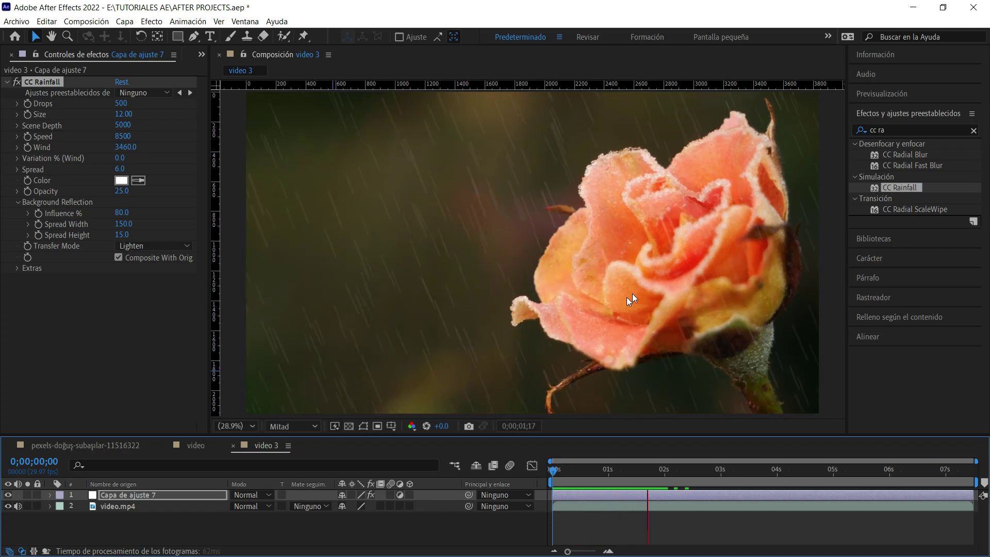
key("space")
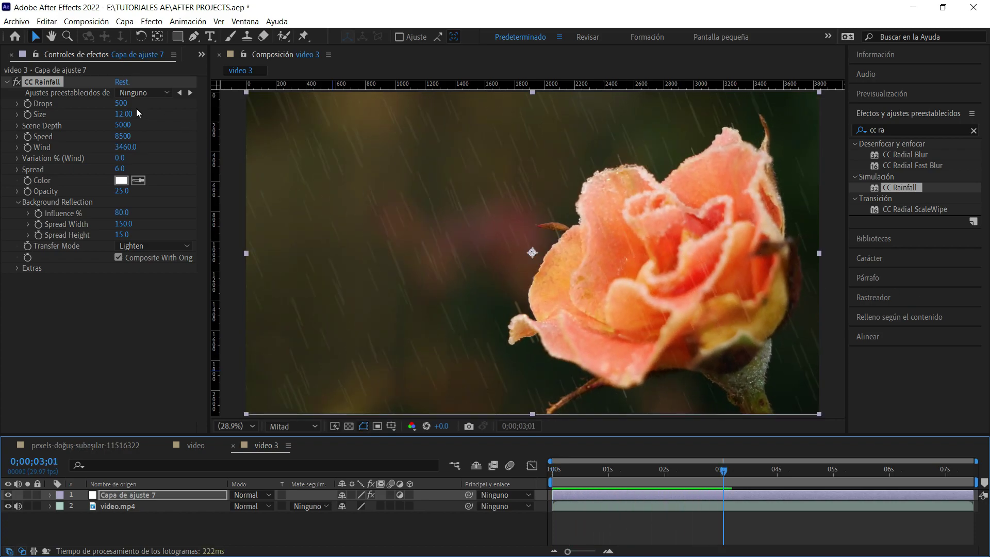
- Raise Scene Depth to 9920, Opacity to 33, Spread to 7.3 and Speed to 12430
left_click_drag(124, 126, 743, 341)
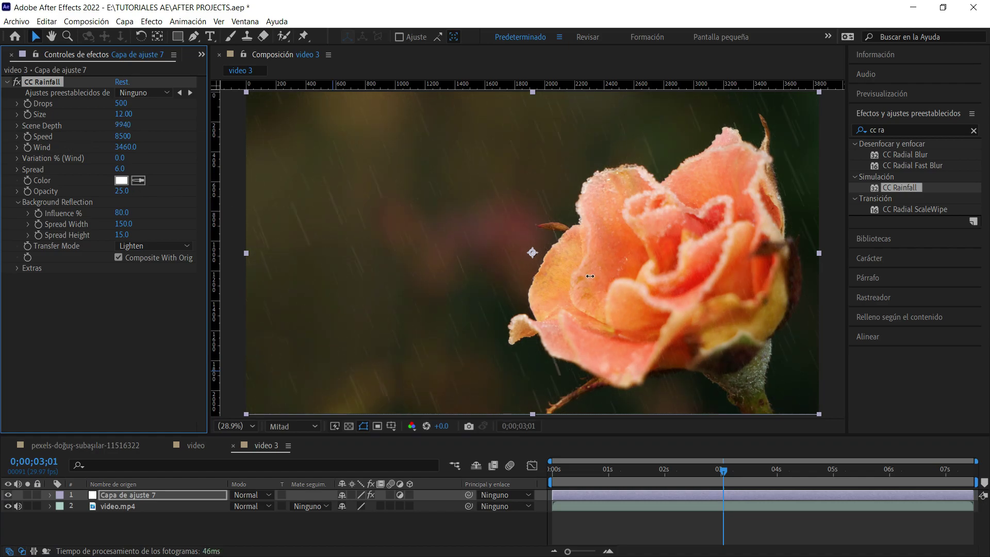
left_click_drag(122, 191, 132, 191)
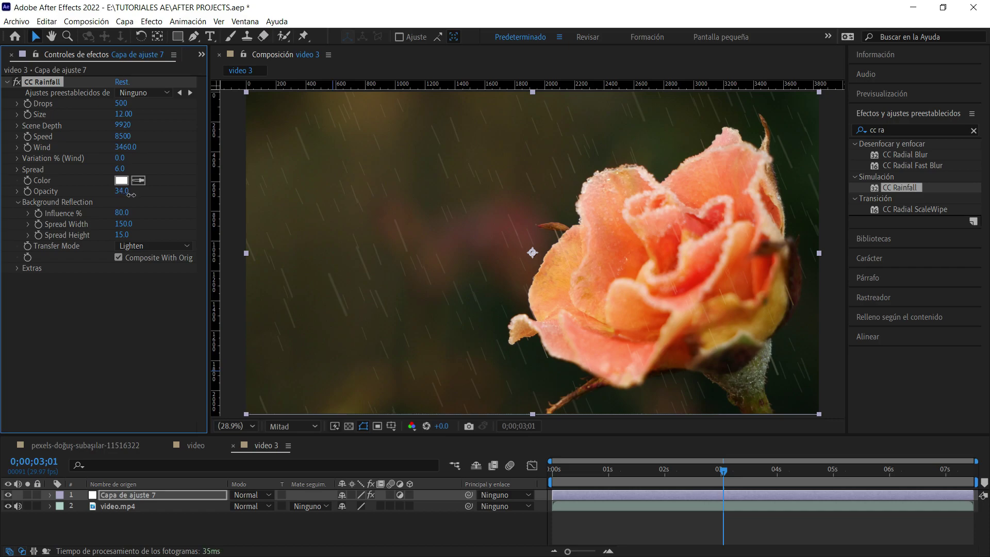
left_click_drag(119, 168, 135, 175)
left_click_drag(124, 136, 654, 480)
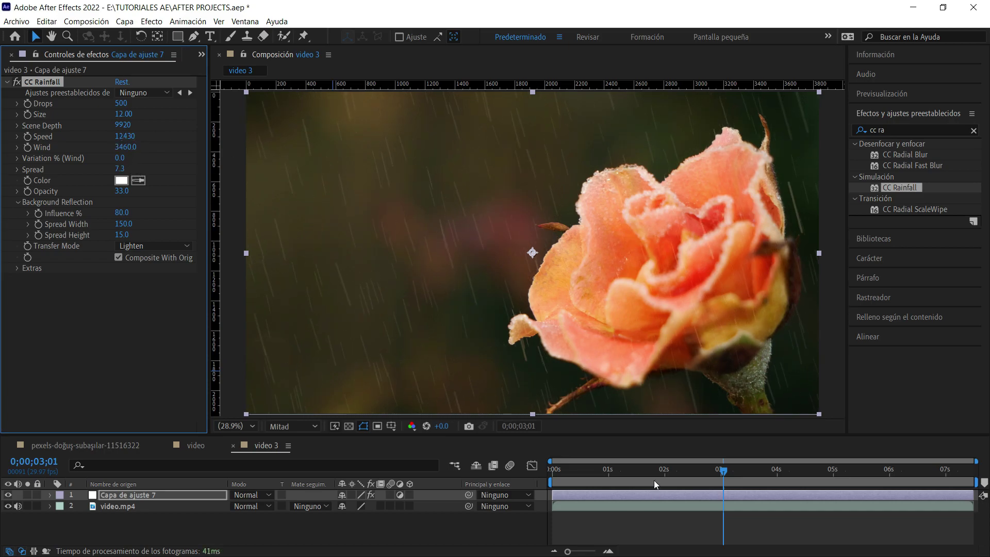
key("Home")
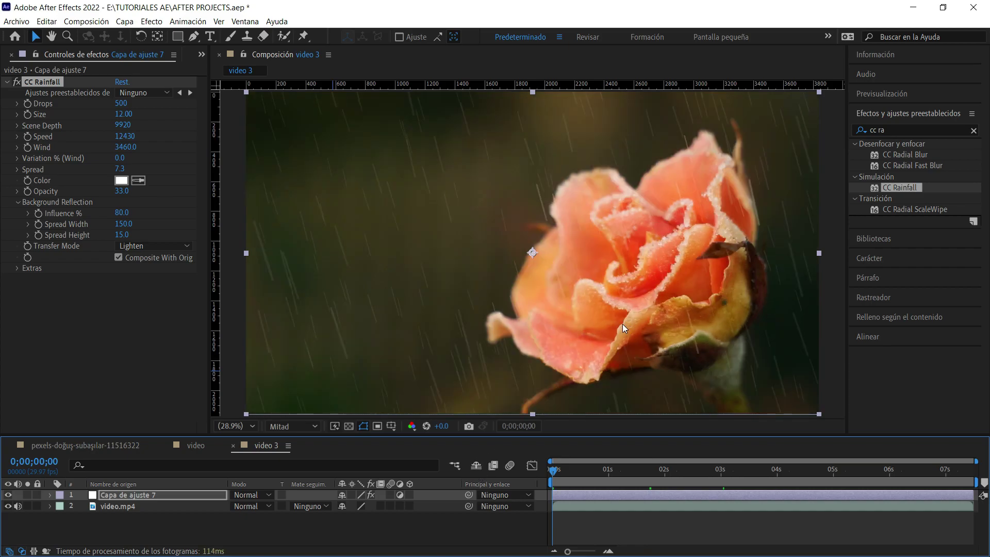
- Preview the slanted rose rain from the start, then deselect the rain adjustment layer
key("space")
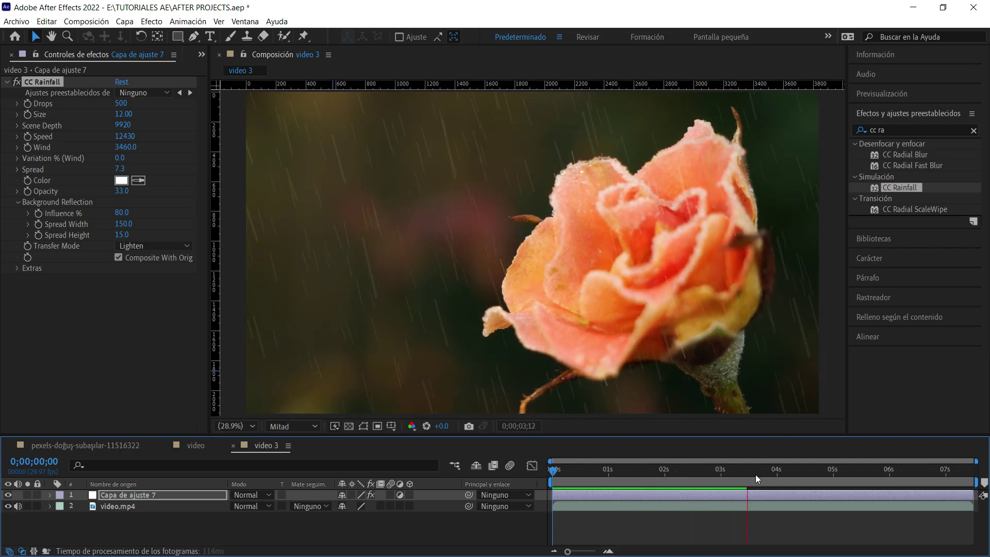
key("space")
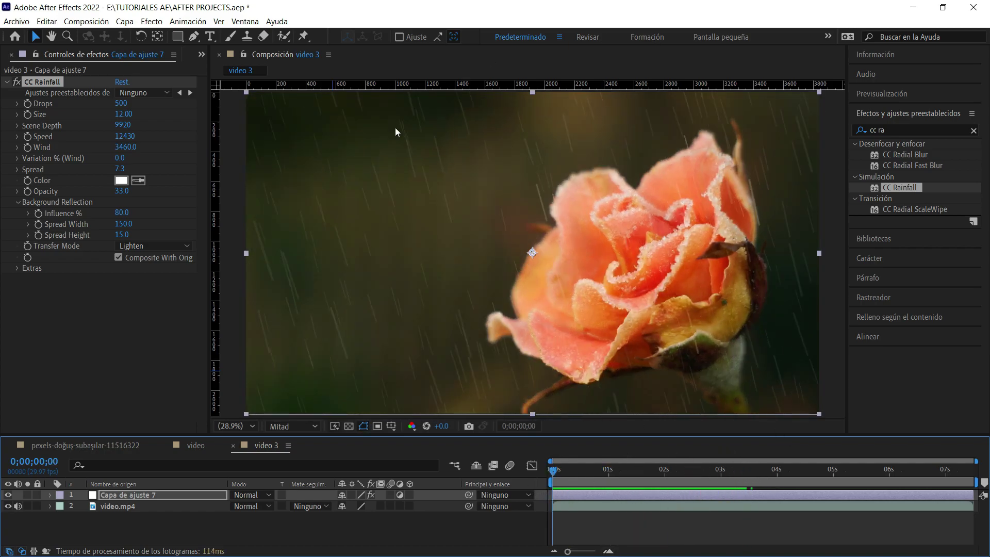
left_click(834, 134)
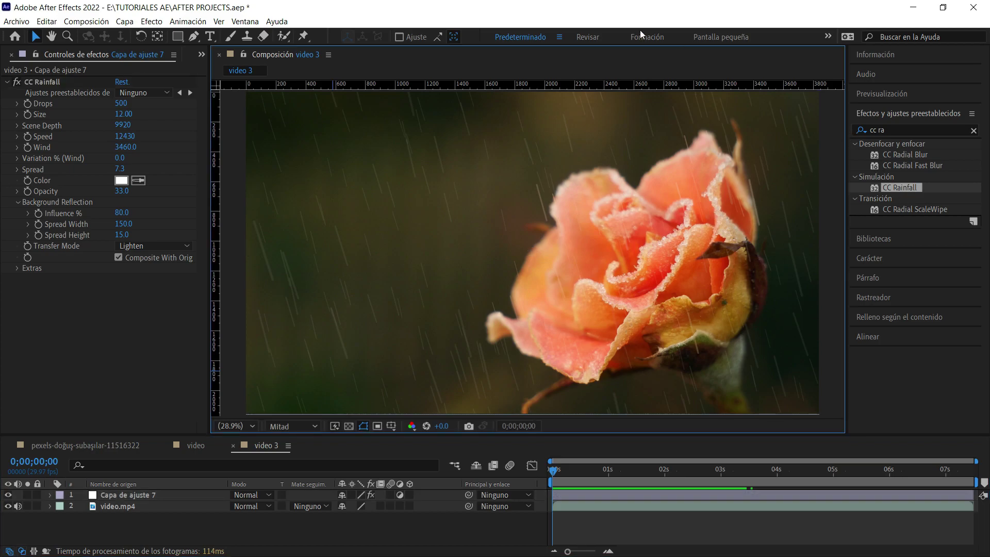
- Switch to the rainy street composition, preview it from the start, and select LLUVIA
left_click(103, 447)
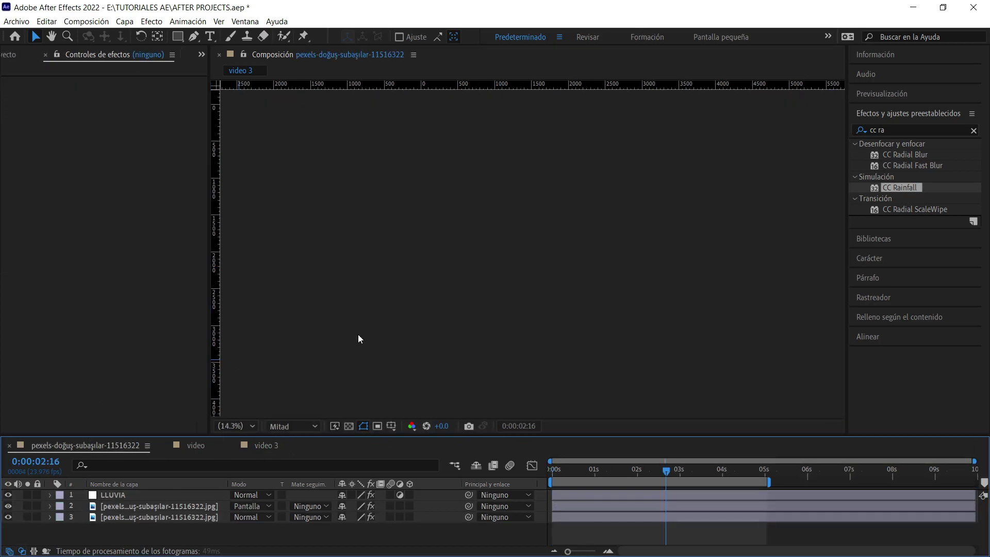
left_click_drag(642, 468, 496, 464)
key("space")
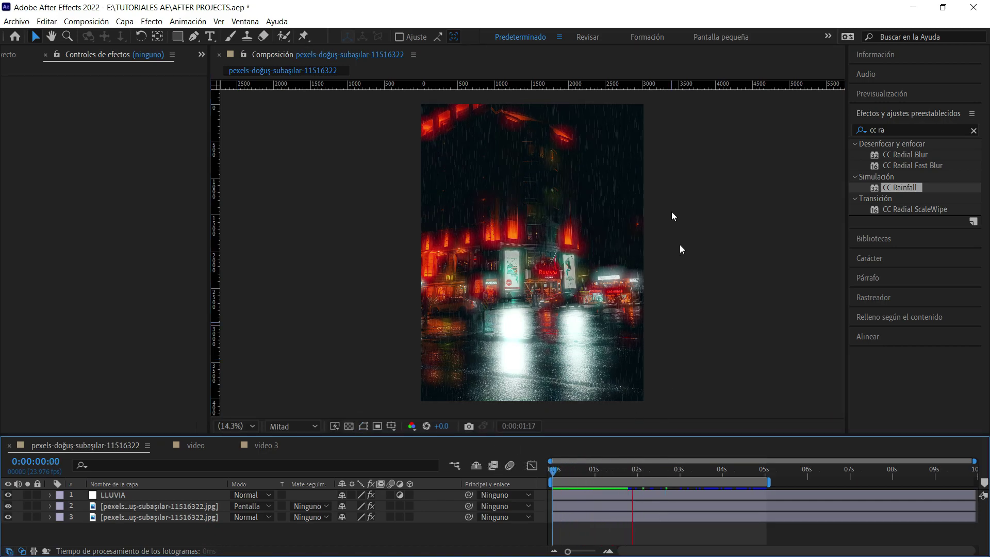
left_click(584, 235)
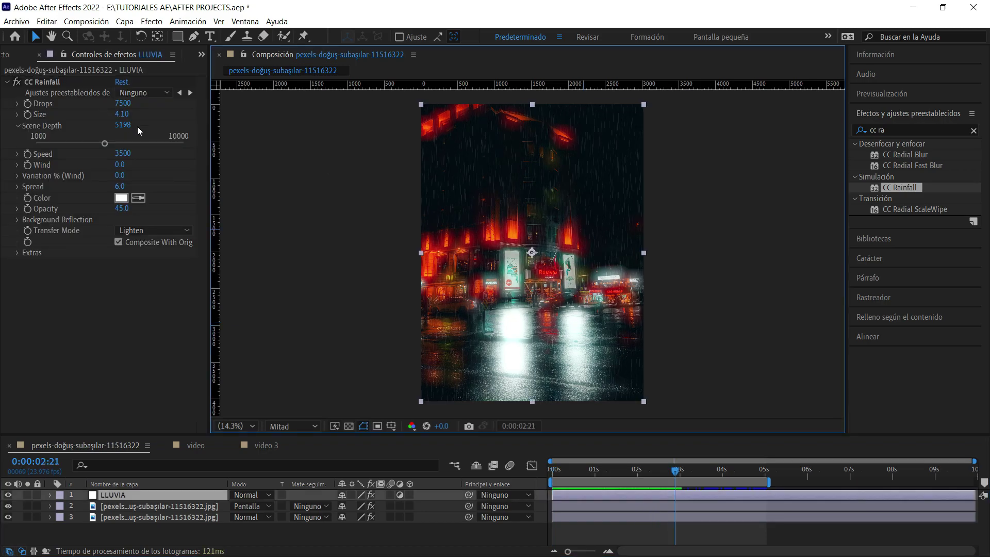
- Reset LLUVIA's CC Rainfall to defaults, set Opacity 91 and Speed 5670, and preview
left_click(18, 126)
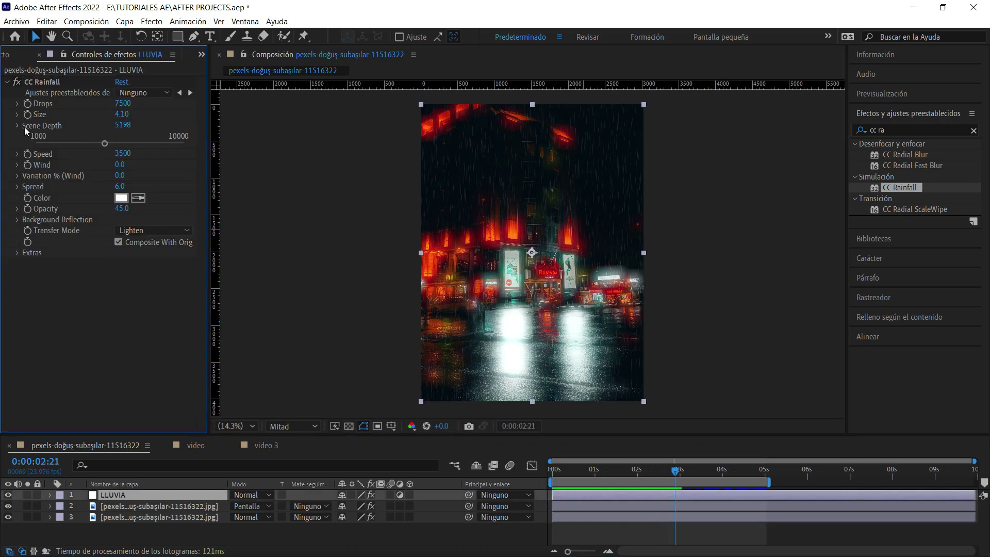
left_click(122, 83)
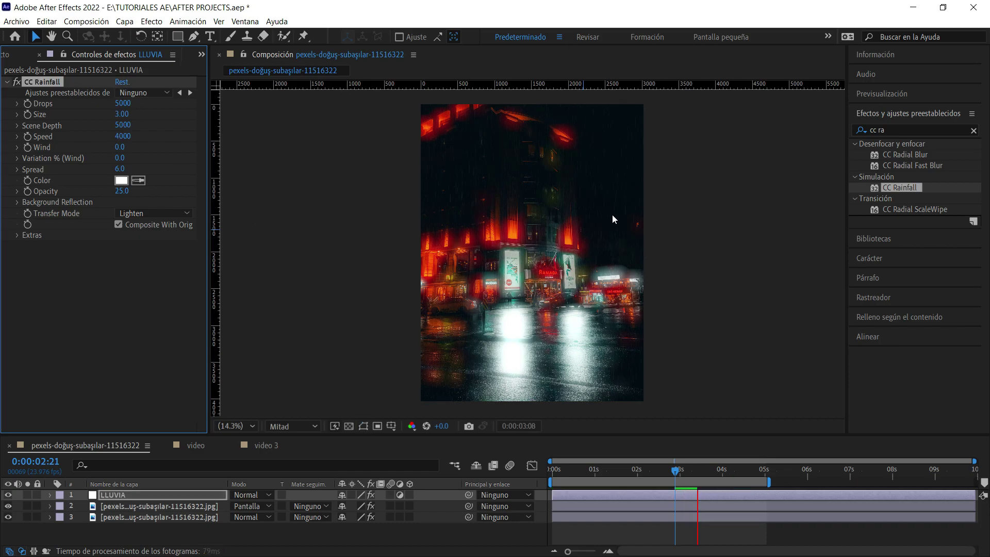
key("space")
left_click_drag(139, 192, 150, 192)
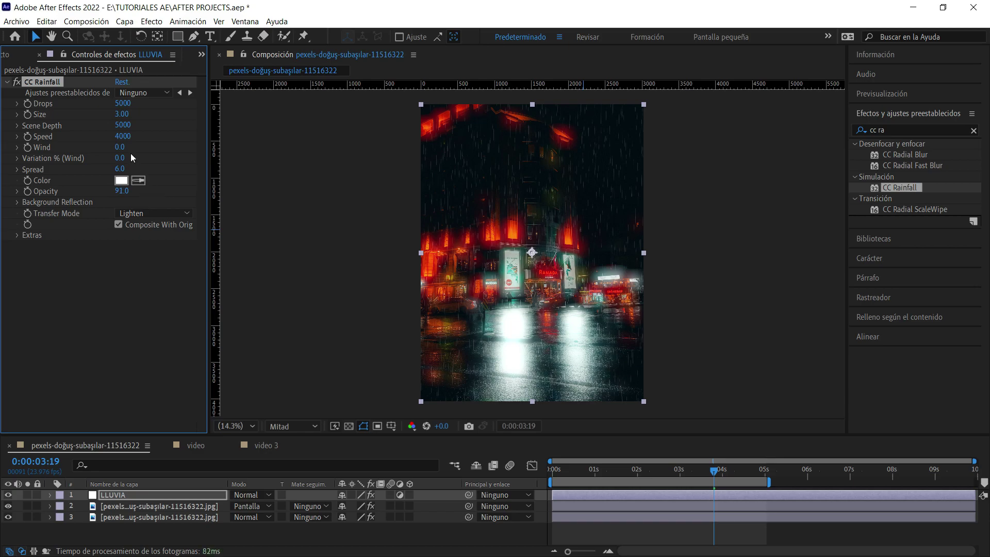
left_click_drag(122, 136, 249, 153)
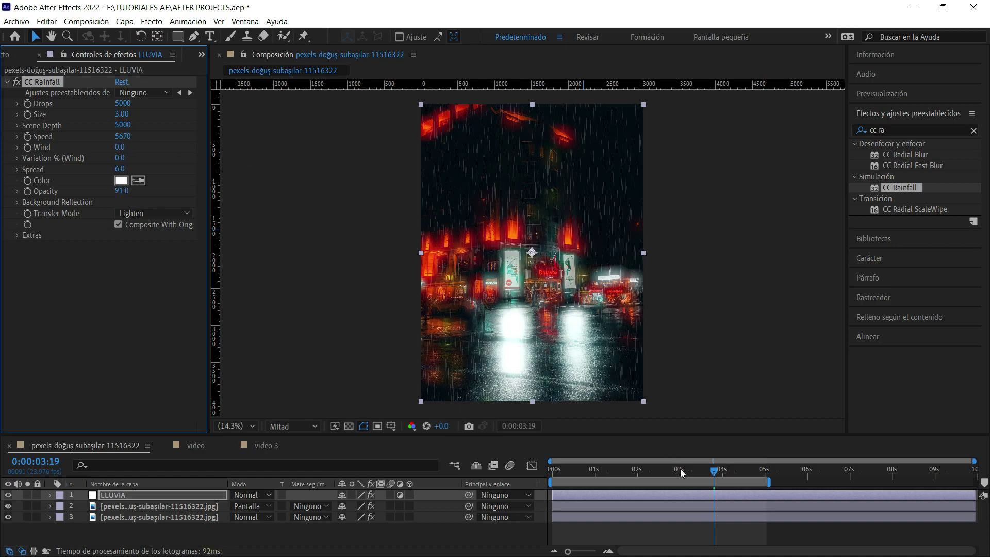
left_click_drag(679, 470, 553, 470)
key("ctrl+shift+h")
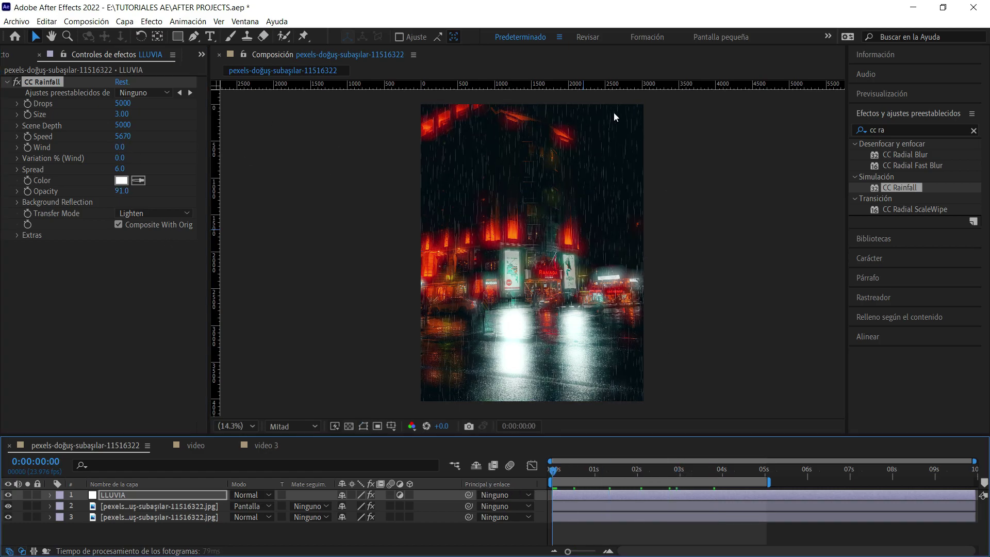
key("space")
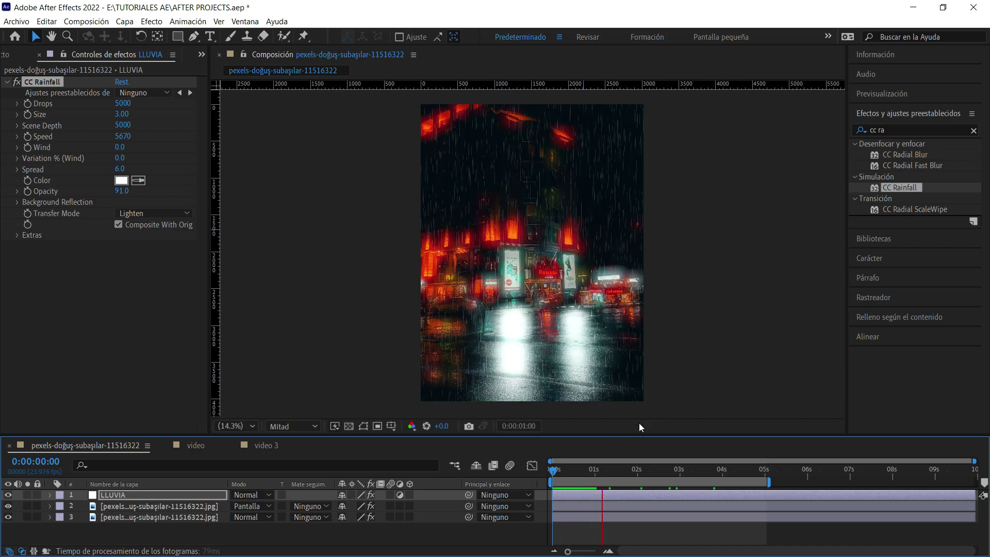
key("space")
key("ctrl+shift+h")
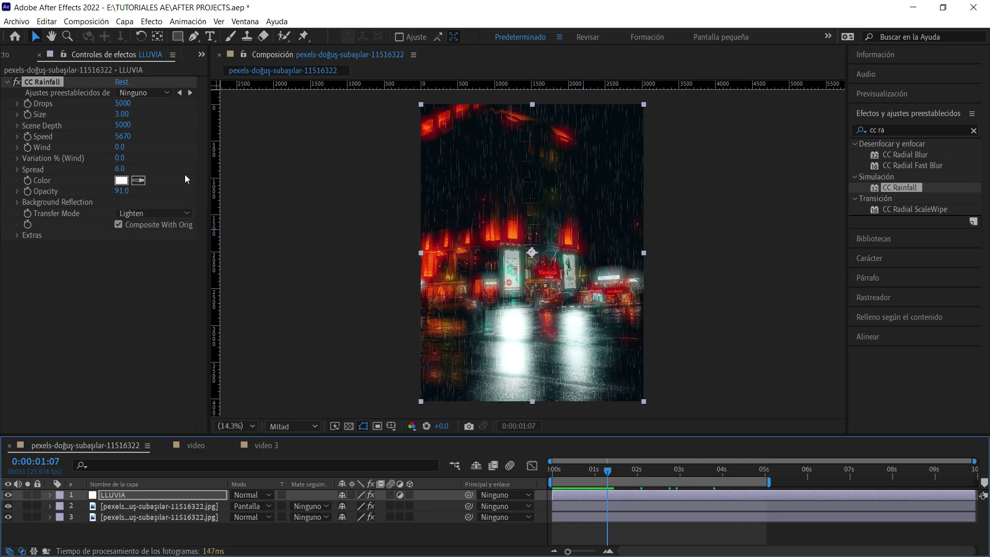
- Review the street photo's effects, toggling Gaussian blur off and on to compare
left_click(146, 506)
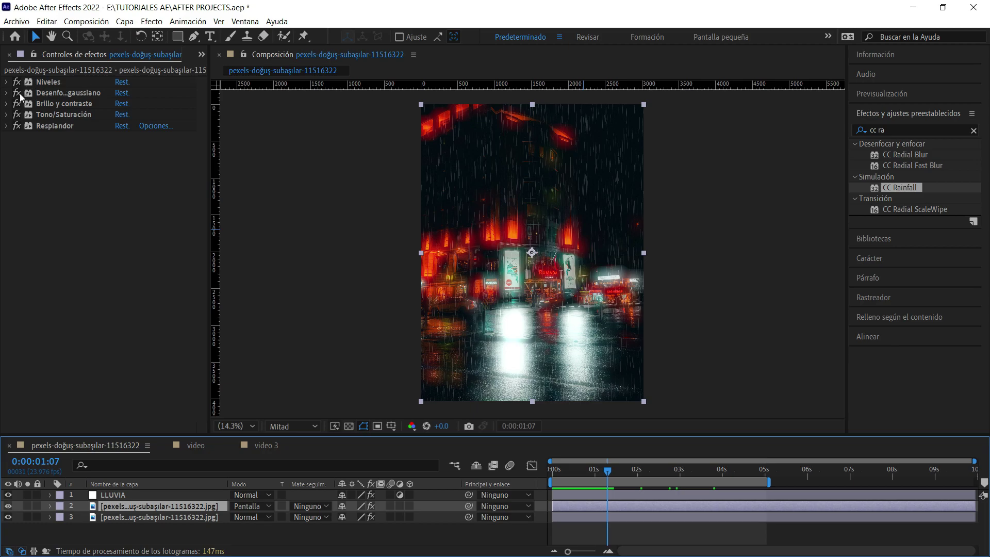
left_click(6, 126, "ctrl")
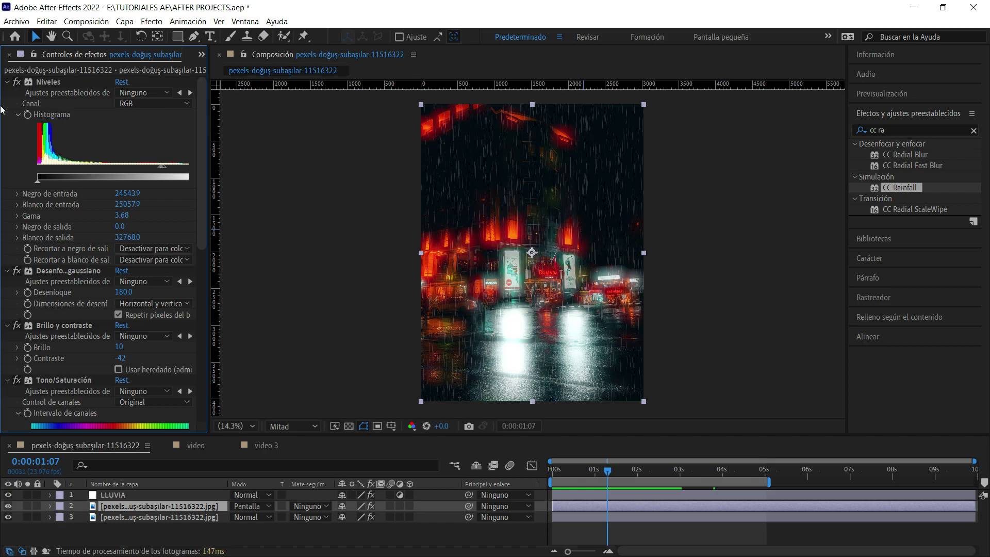
left_click(17, 84)
left_click(7, 82)
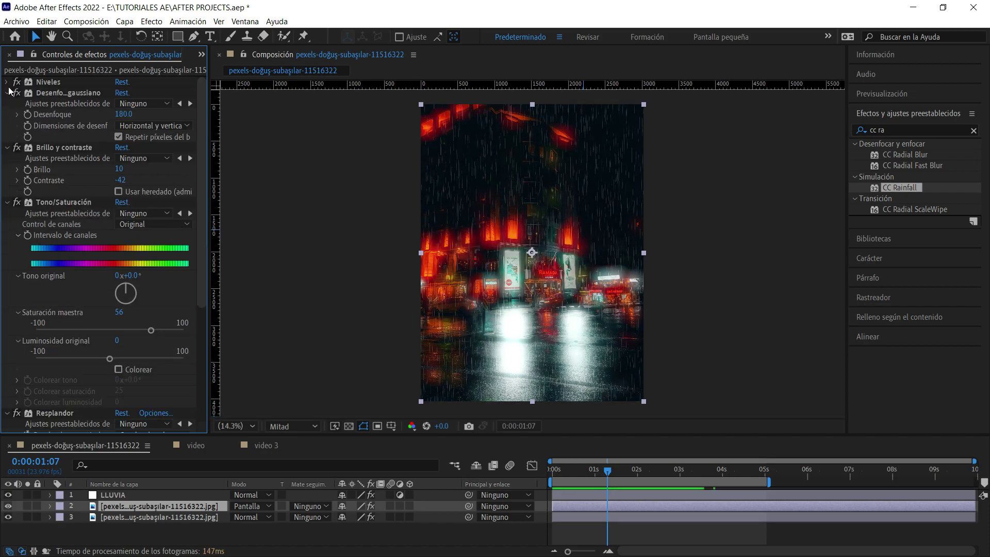
left_click(8, 92)
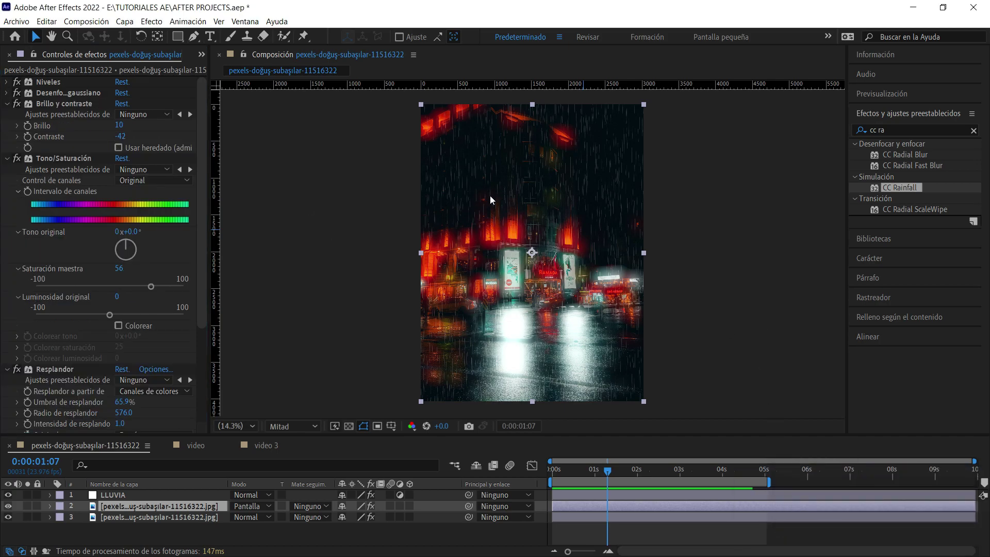
left_click(16, 106)
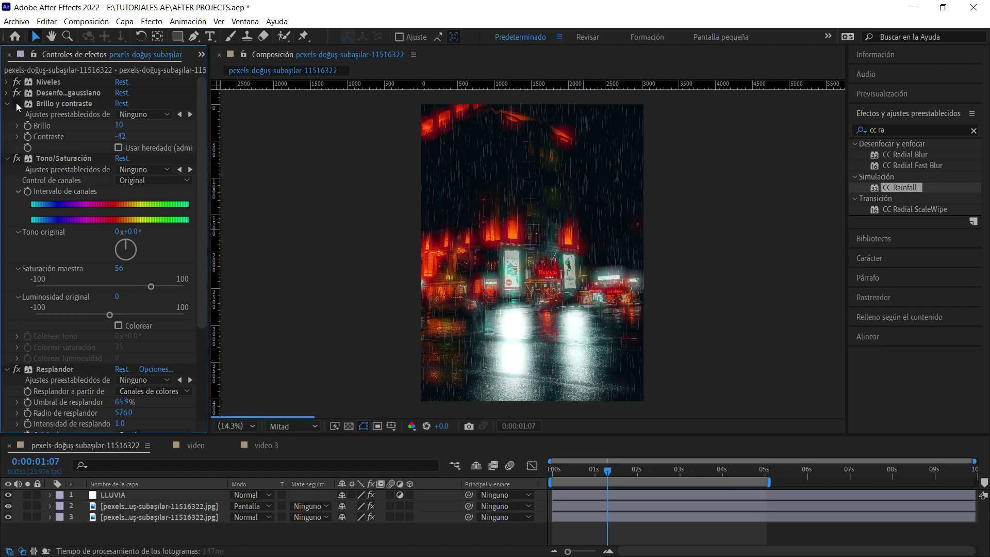
left_click(8, 103)
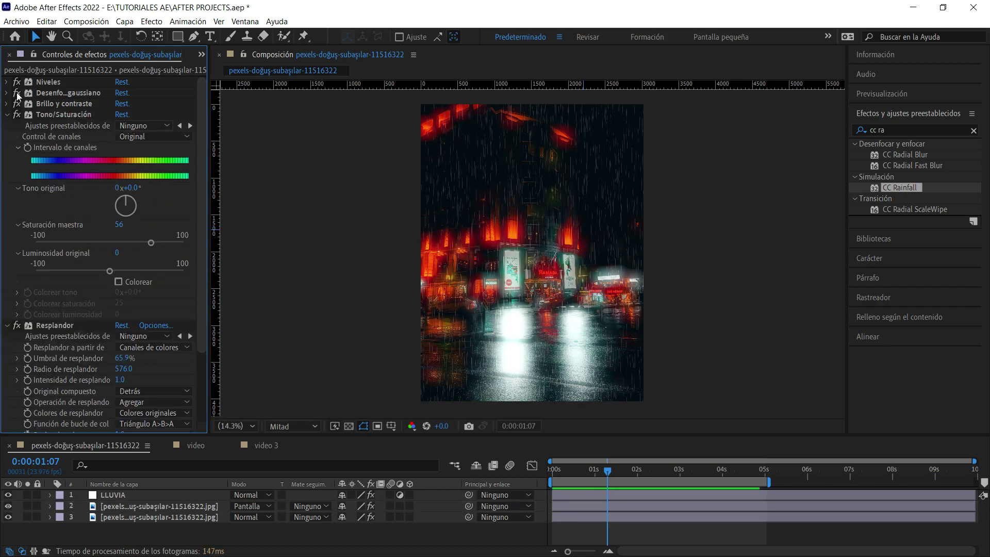
left_click(17, 93)
left_click(16, 93)
left_click(6, 115)
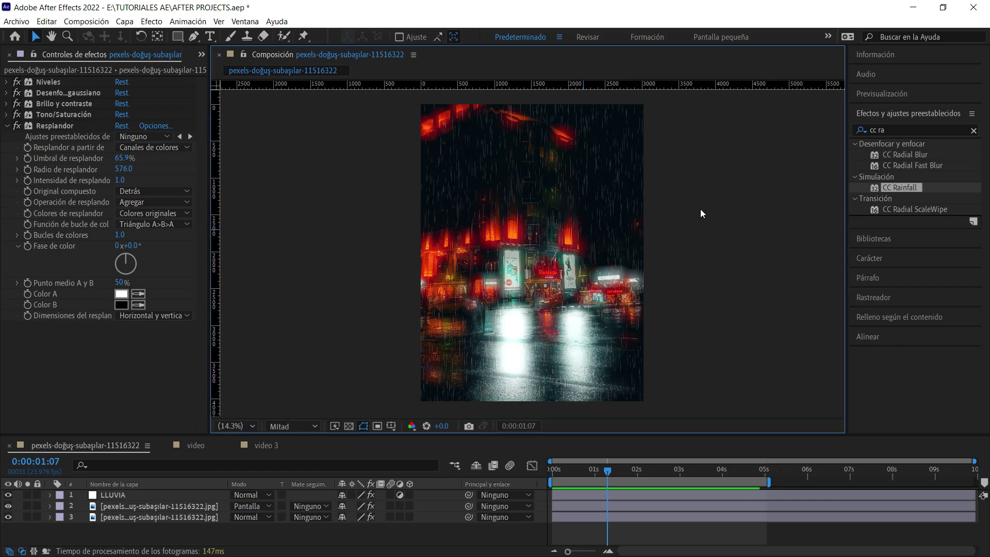
- Deselect the layer and show the Project panel's file list with FOTOS selected
left_click(625, 425)
left_click(547, 217)
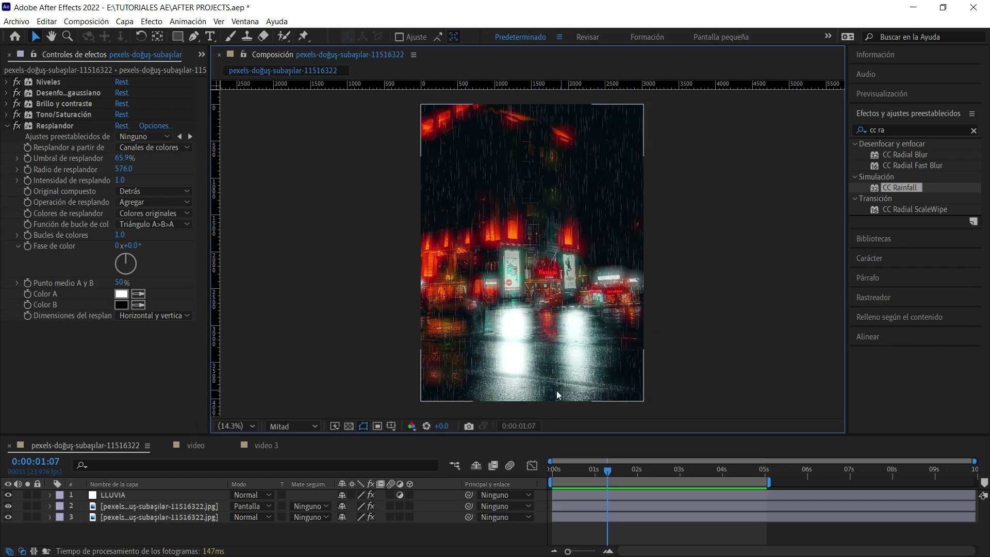
key("ctrl+shift+a")
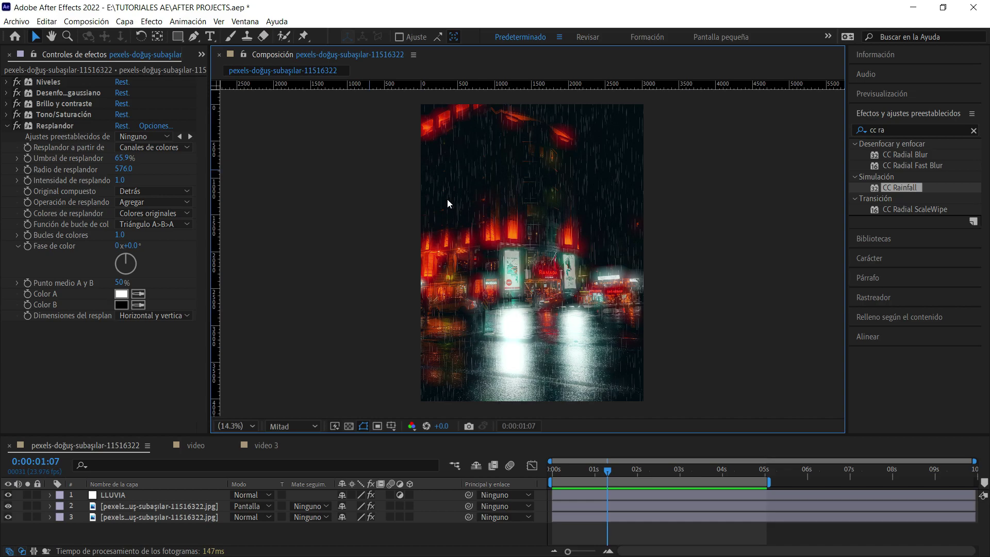
left_click(202, 55)
left_click(247, 85)
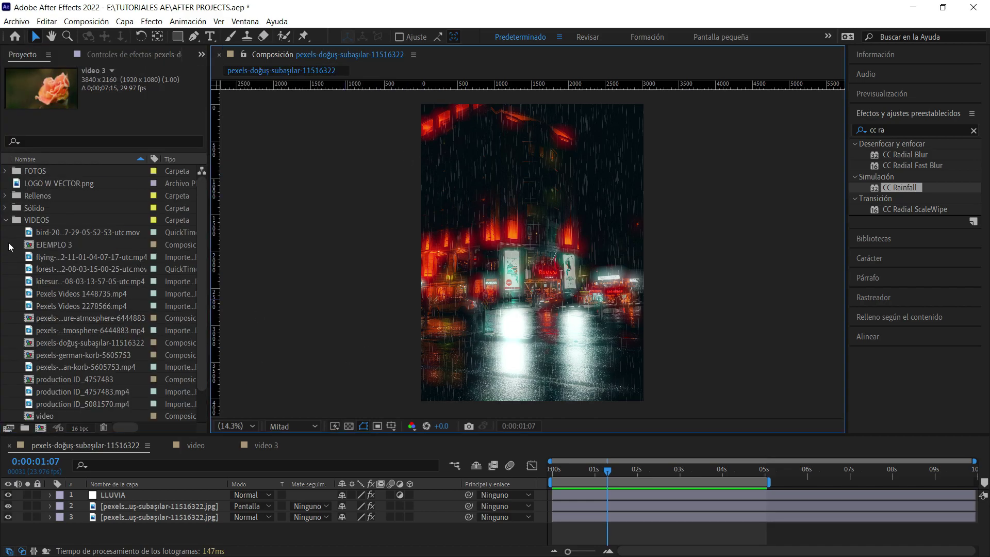
left_click(31, 208)
left_click(13, 173)
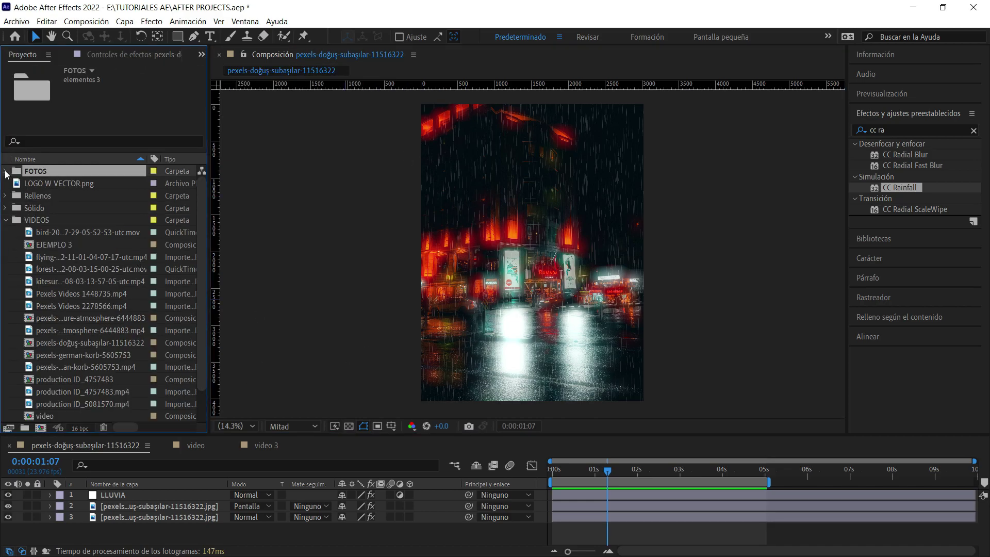
- Import pexels-andrea-piacquadio-920386.jpg from Descargas and build a new composition from it
left_click(6, 171)
left_click(20, 182)
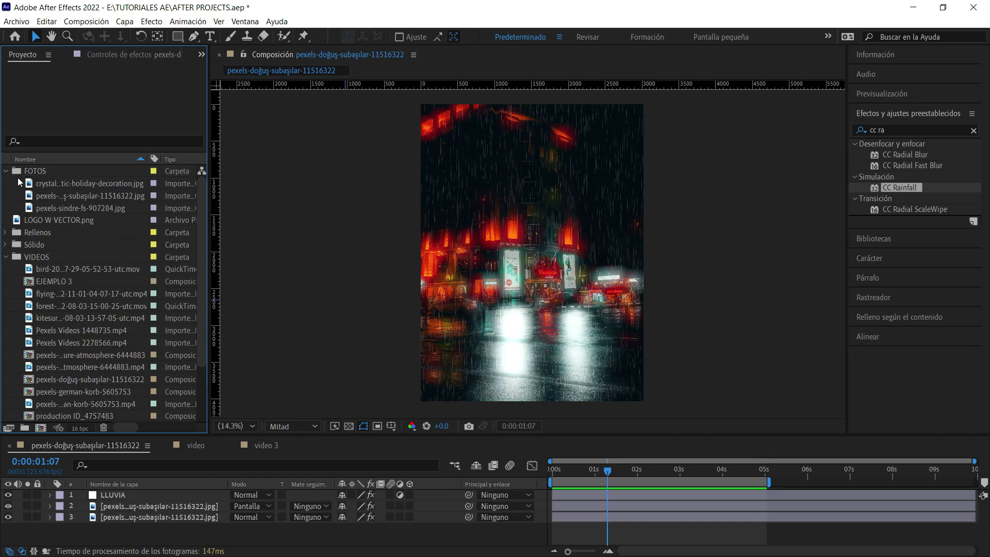
key("ctrl+i")
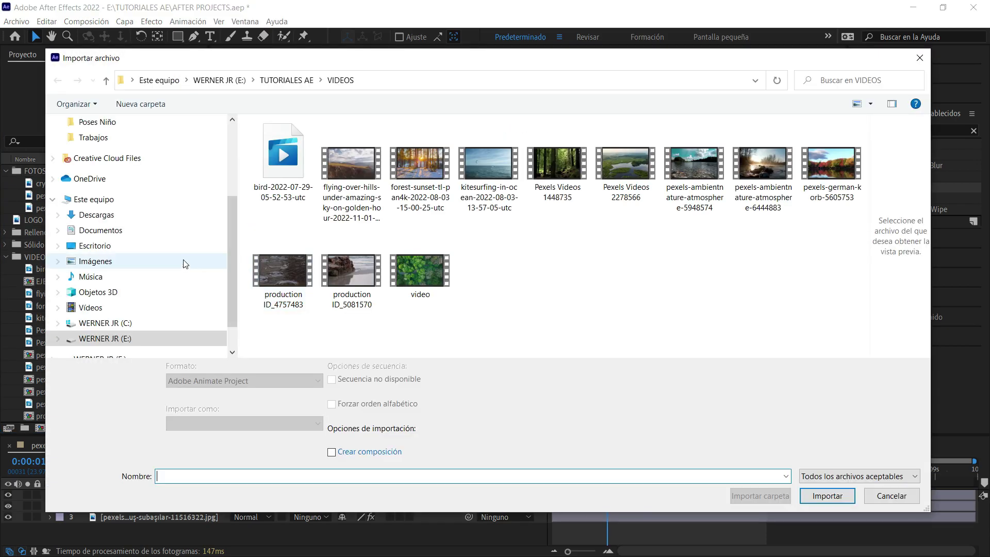
left_click(133, 214)
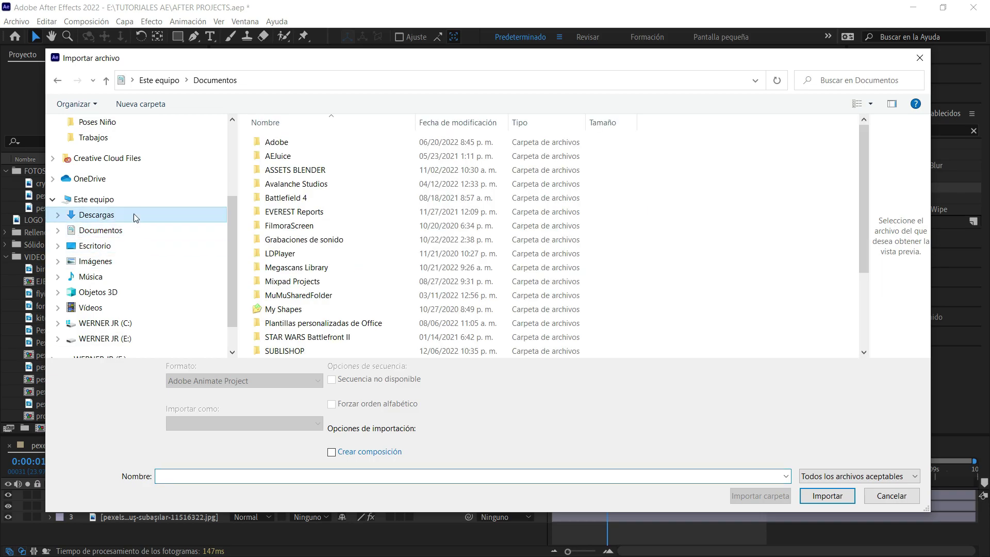
double_click(283, 170)
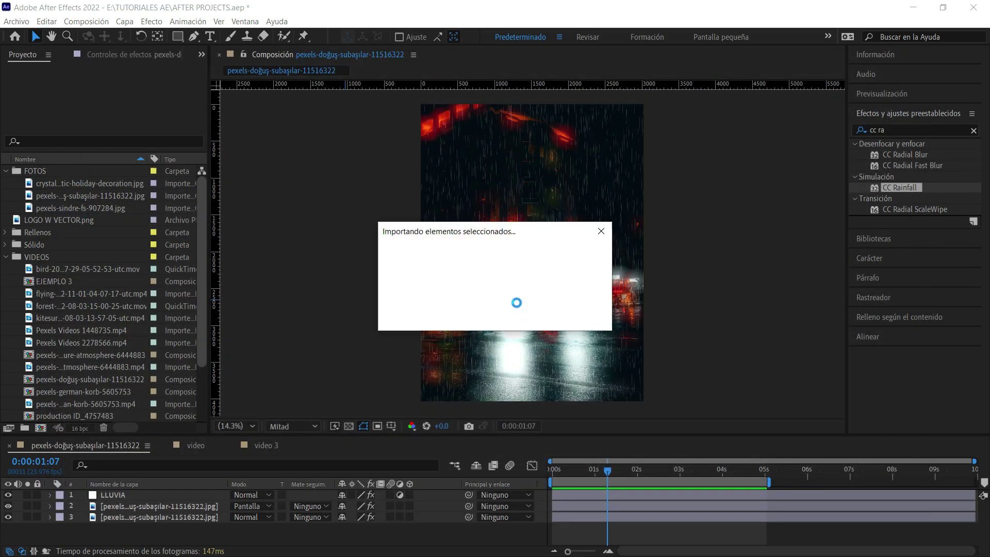
left_click_drag(81, 232, 43, 432)
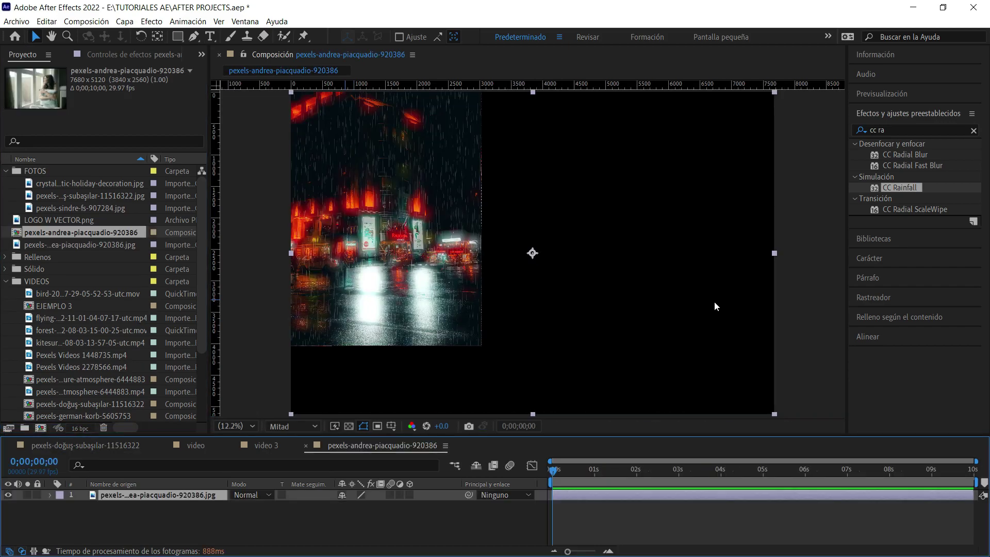
left_click_drag(653, 473, 585, 471)
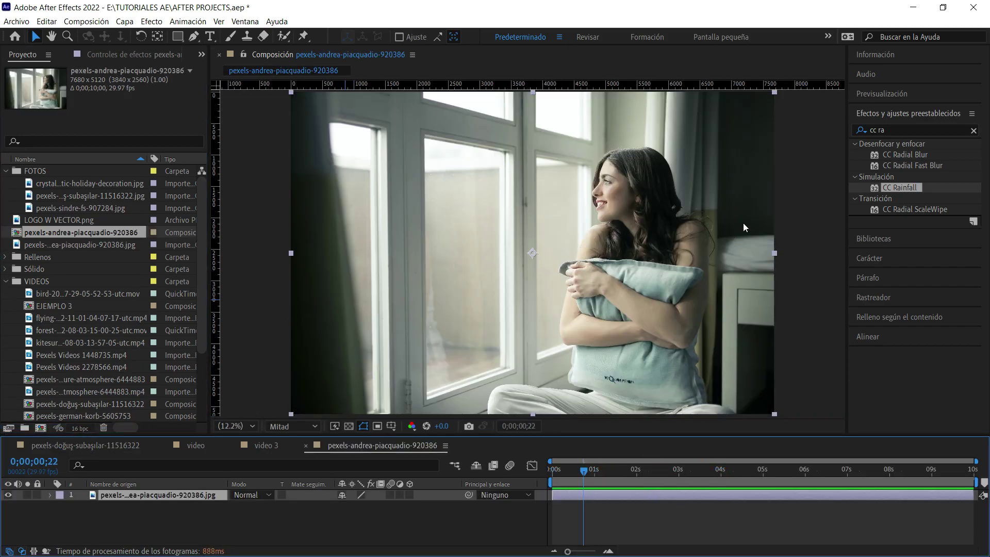
- Apply Brillo y contraste to the photo at brightness -82, contrast 59, and add an adjustment layer
left_click(787, 177)
left_click(611, 245)
left_click(917, 129)
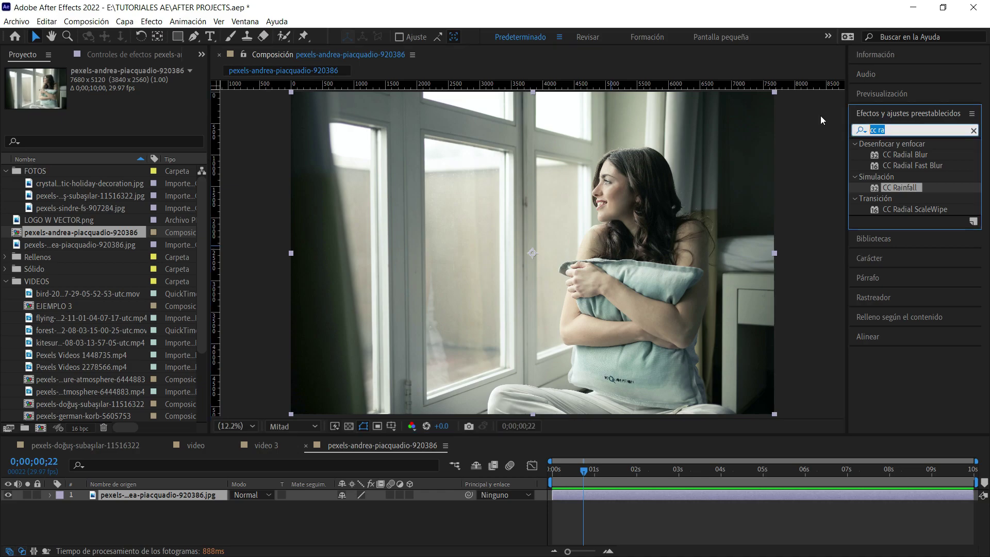
type("brill")
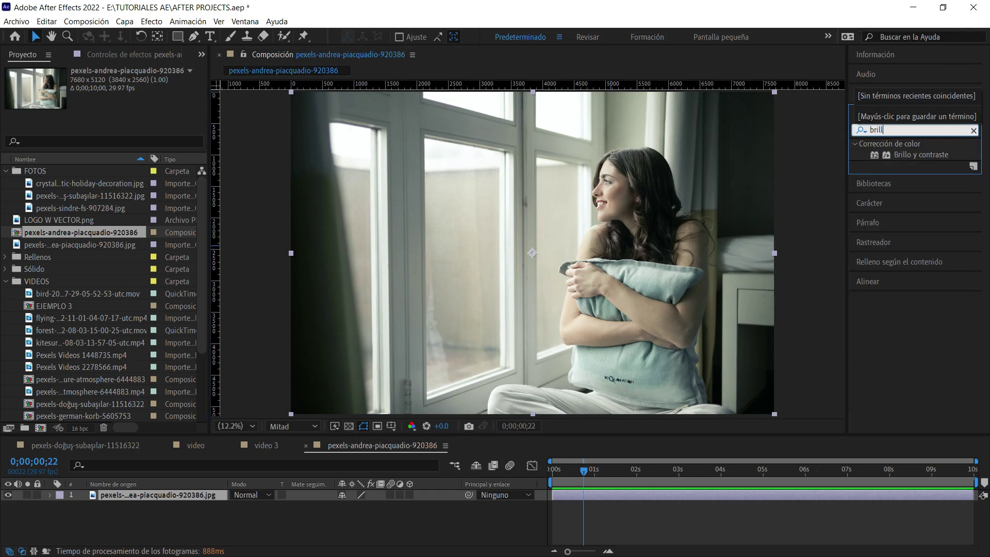
left_click_drag(921, 155, 655, 206)
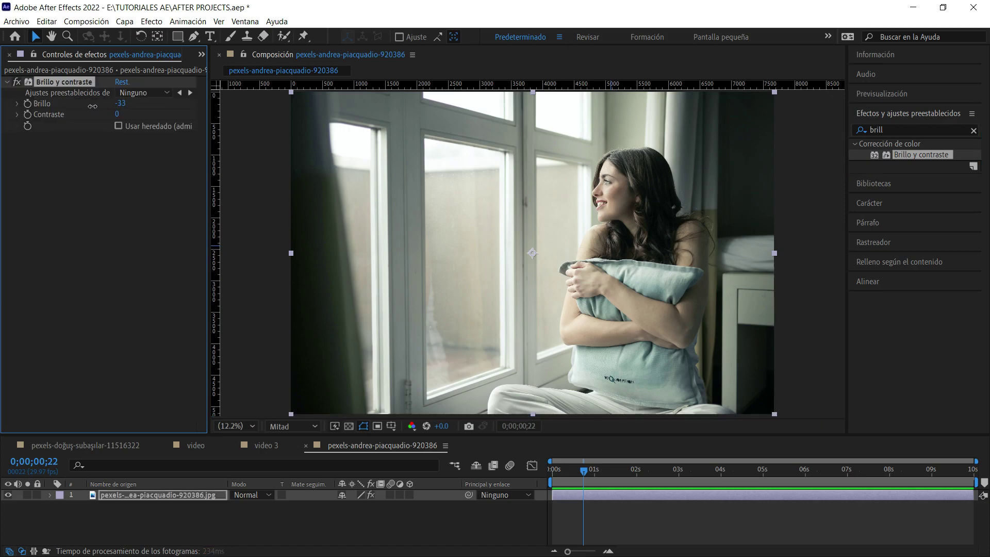
left_click_drag(117, 104, 145, 110)
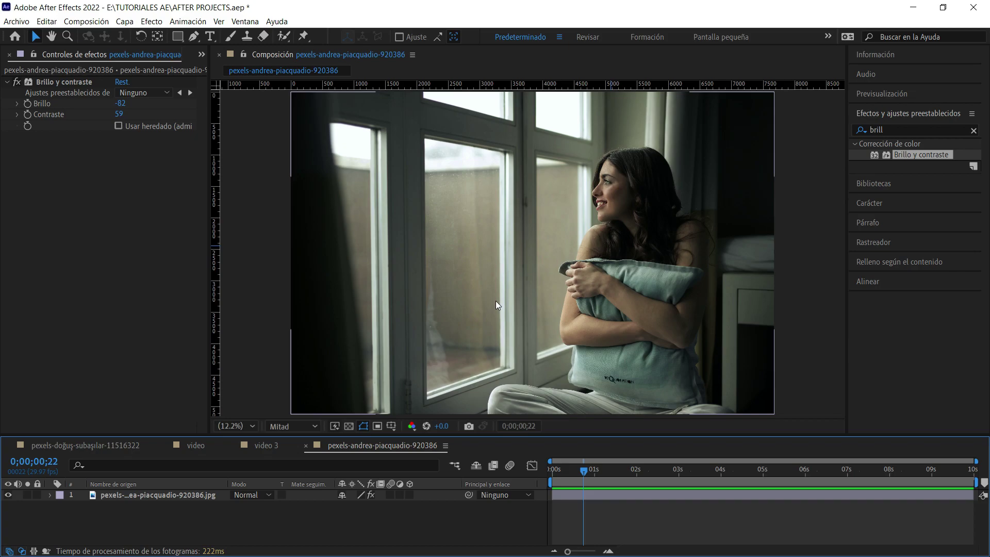
key("ctrl+alt+y")
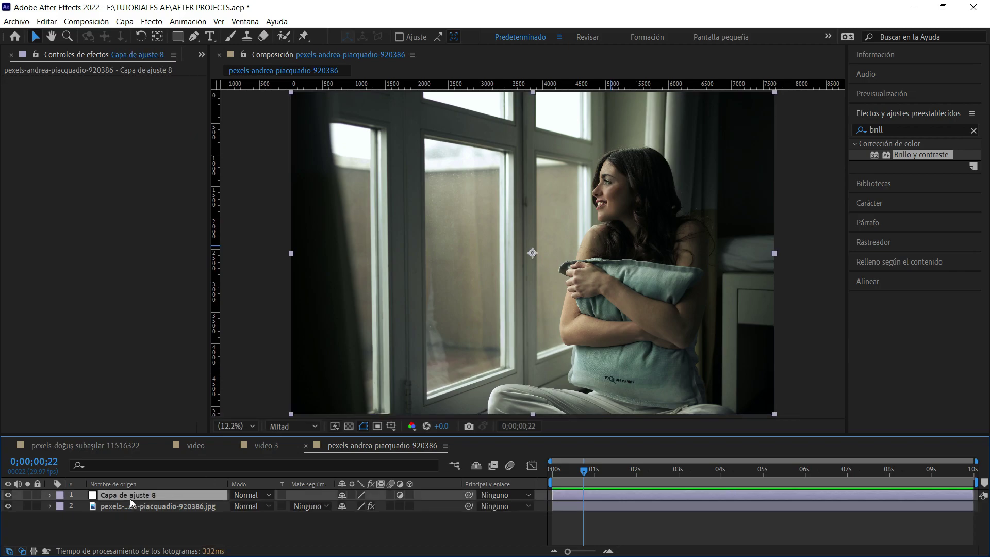
- Apply CC Rainfall to the adjustment layer and hide the layer outlines
left_click(908, 130)
type("cc r")
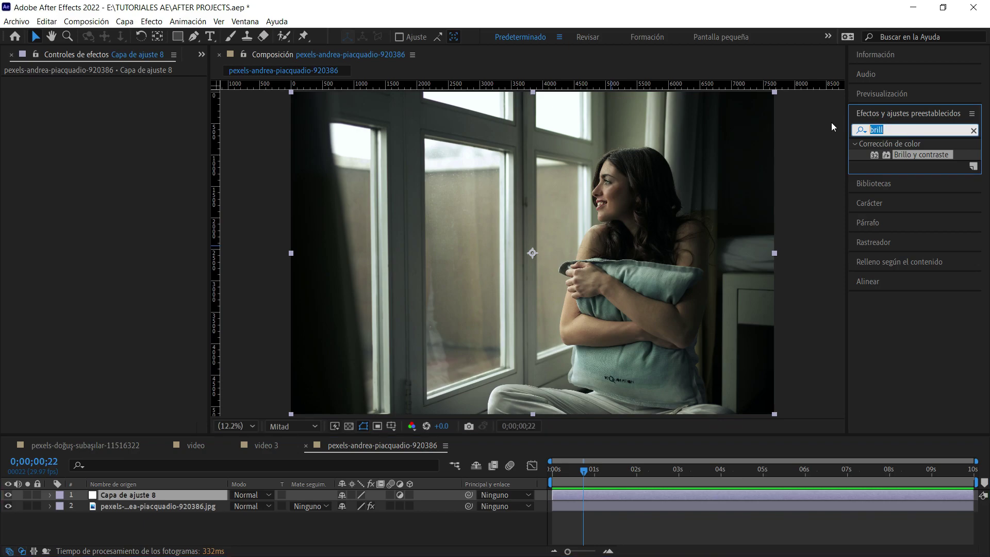
type("a")
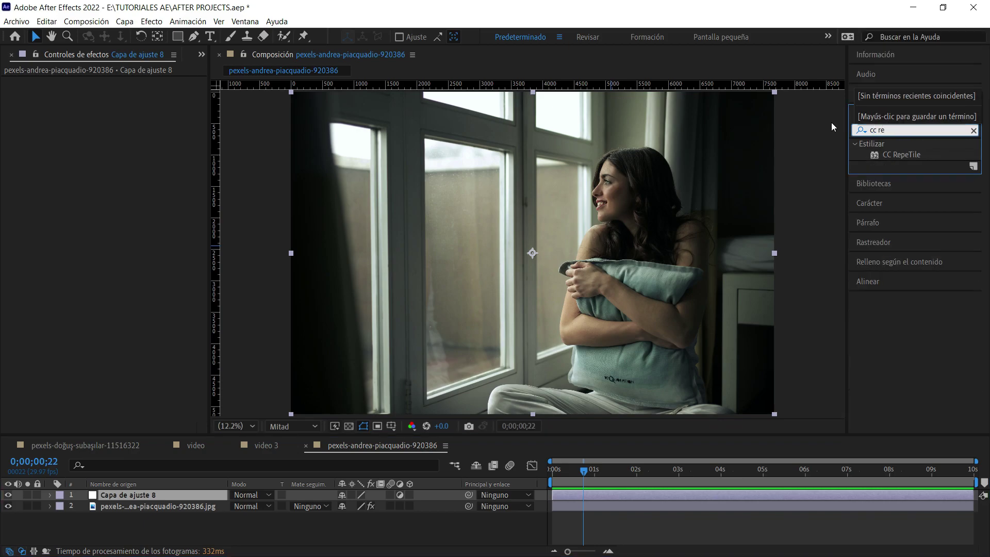
left_click_drag(897, 187, 559, 325)
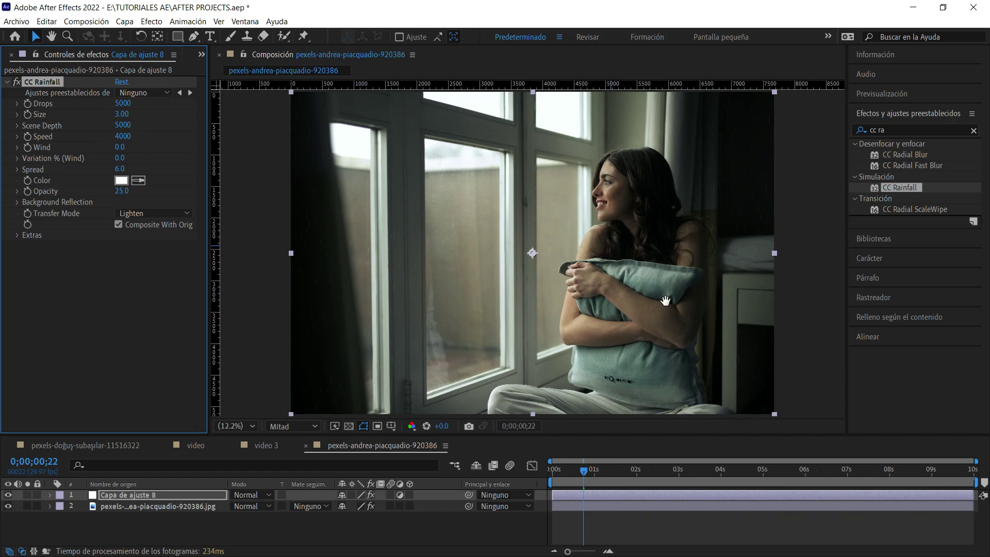
key("ctrl+shift+h")
key("ctrl+shift+h")
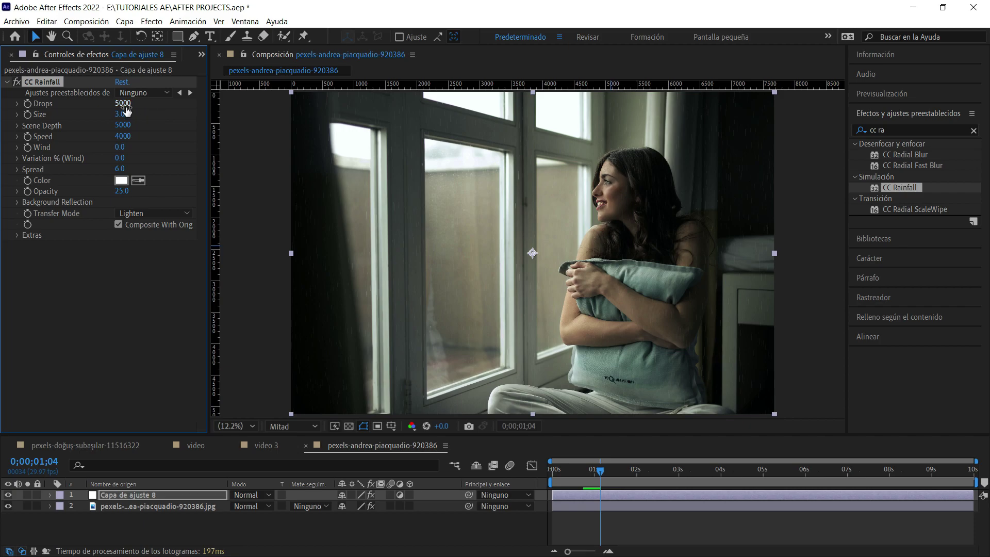
- Set the rain to 2500 drops, Size 5.54, Speed 3420, Wind 1550 and Opacity 93
left_click_drag(123, 114, 206, 115)
left_click_drag(137, 137, 209, 151)
left_click_drag(122, 191, 171, 192)
left_click_drag(122, 139, 128, 151)
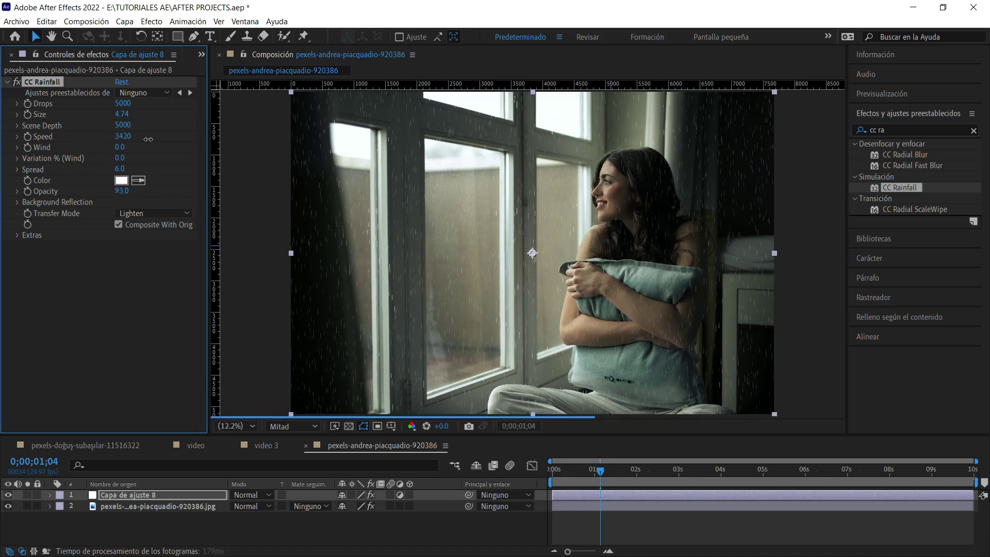
left_click(144, 155)
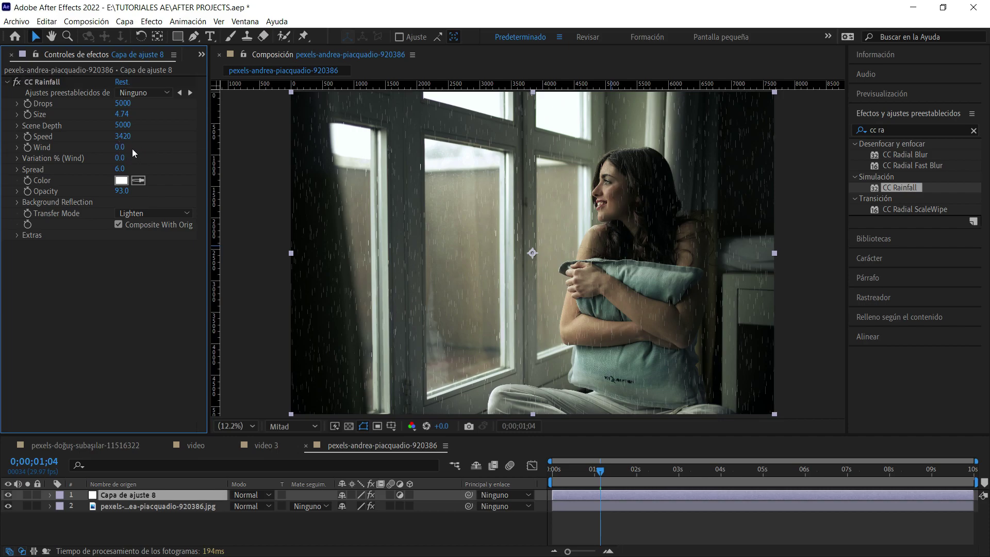
left_click_drag(119, 147, 247, 176)
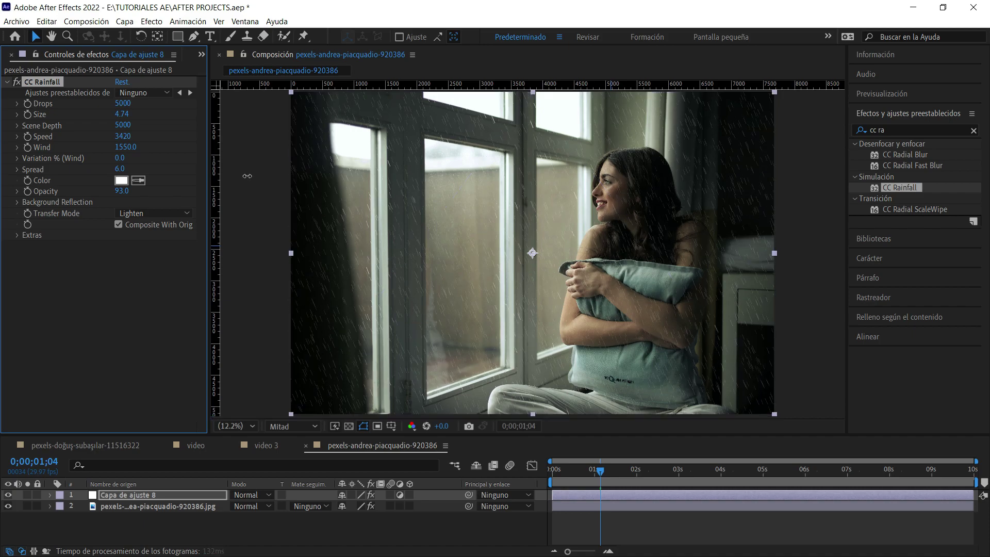
left_click(127, 103)
type("2500")
key("Return")
left_click_drag(129, 117, 171, 117)
- Draw a closed Pen mask around the left window pane
left_click(193, 36)
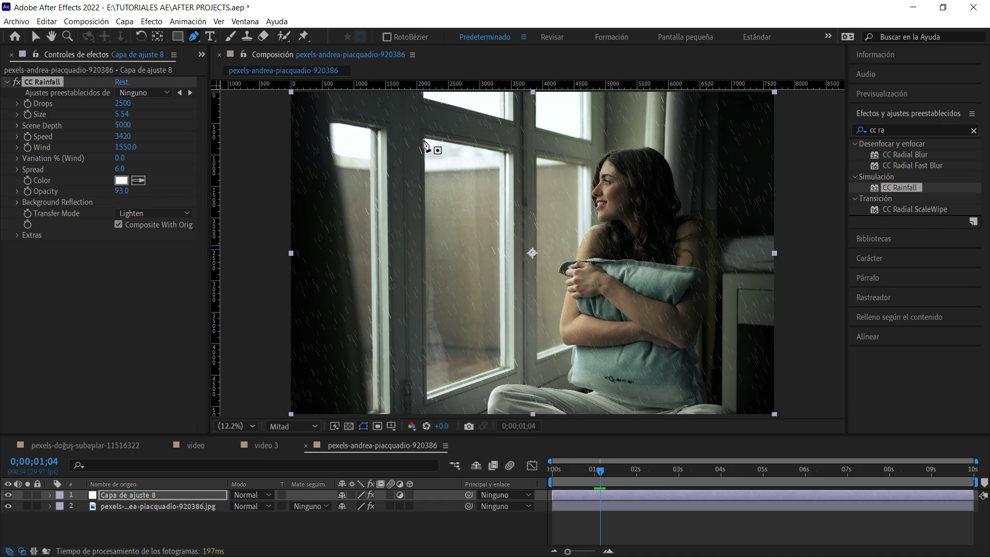
left_click(329, 123)
left_click(373, 136)
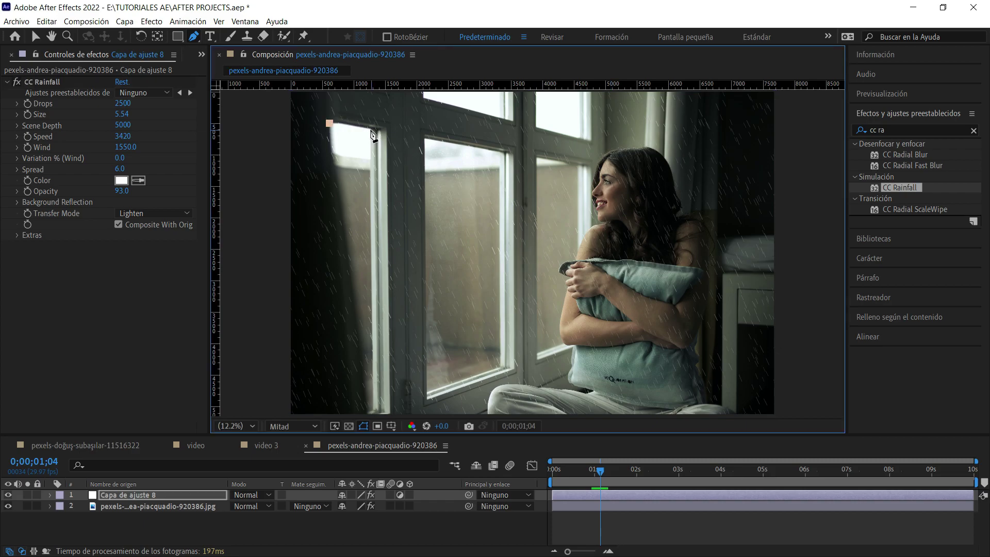
left_click(372, 130)
left_click(372, 409)
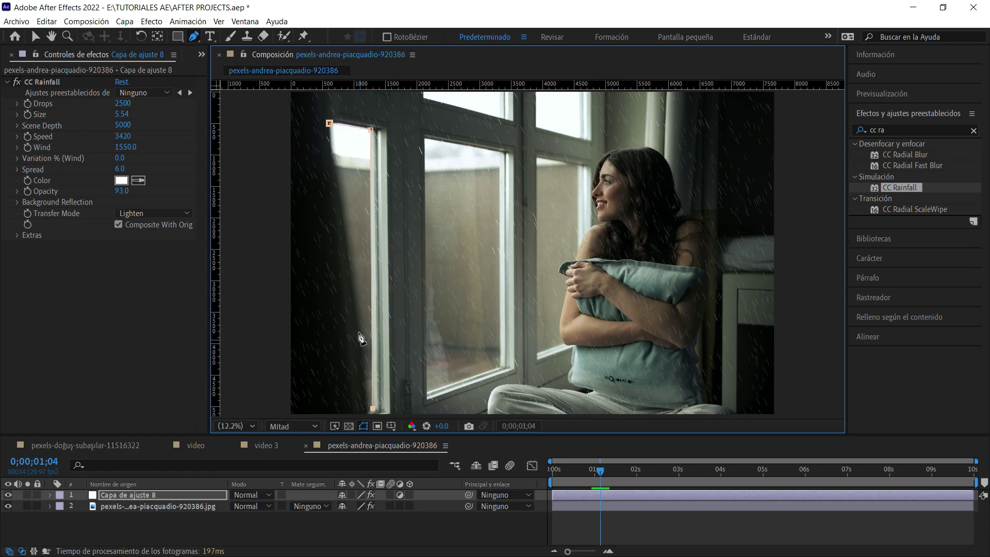
left_click_drag(356, 323, 351, 282)
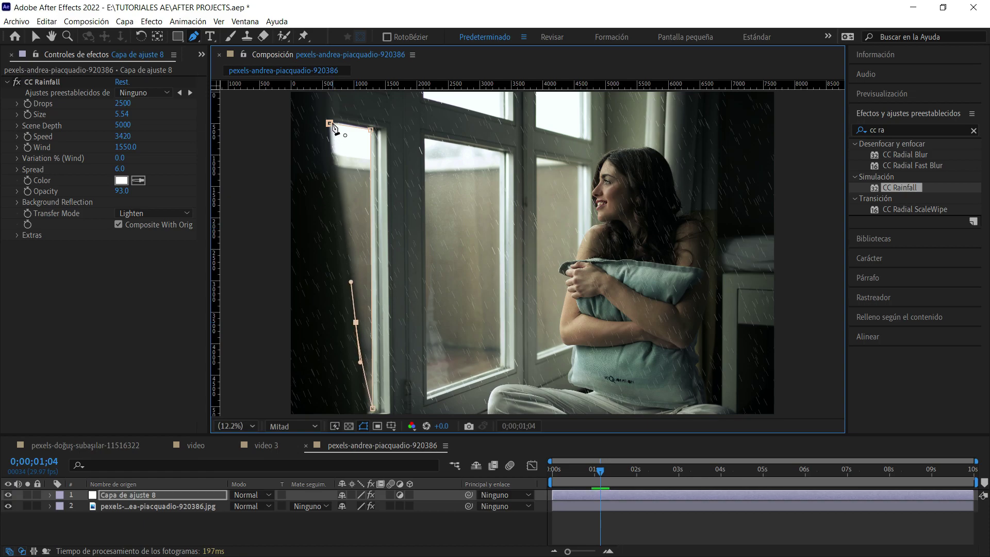
left_click(329, 124)
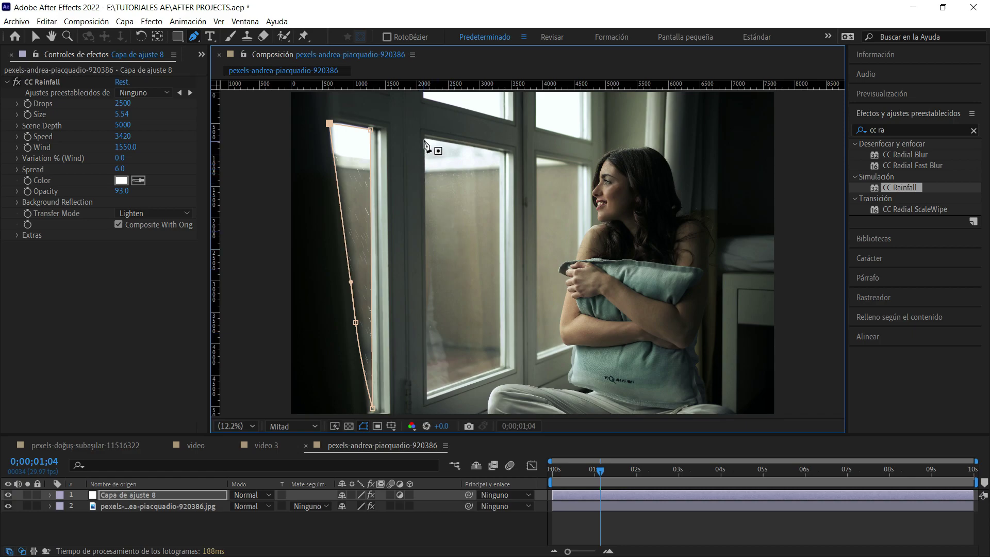
- Draw a four-point closed mask around the middle window pane
left_click(424, 138)
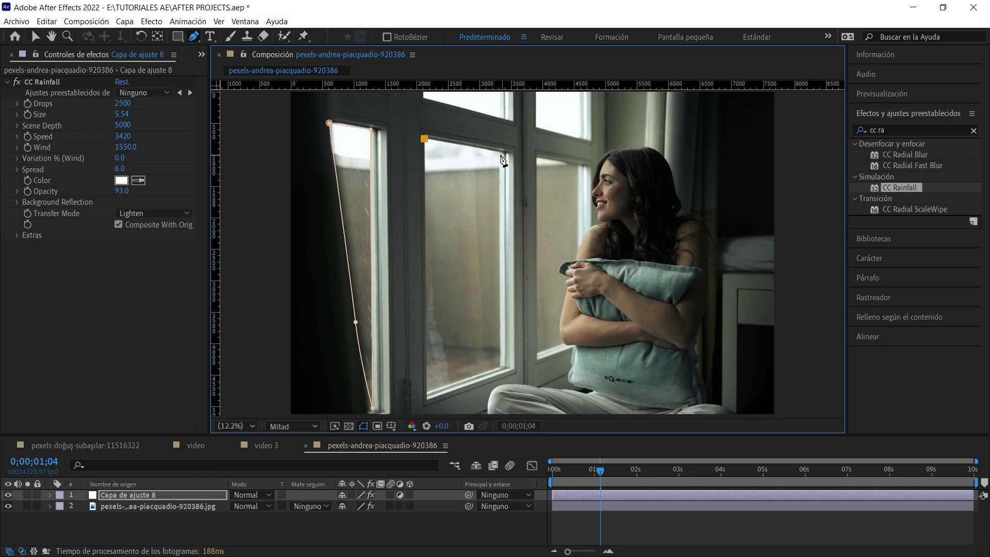
left_click(499, 152)
left_click(500, 367)
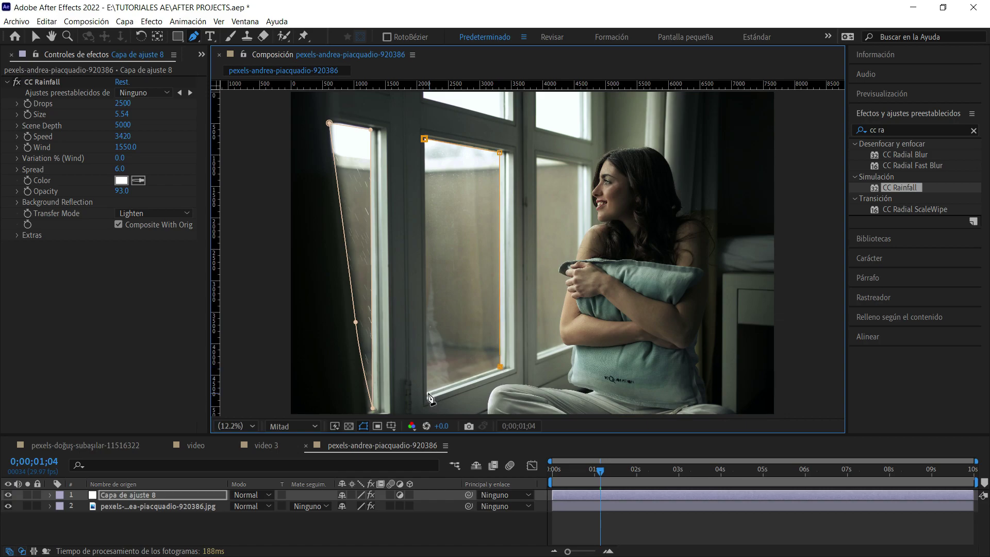
left_click(427, 393)
left_click(424, 138)
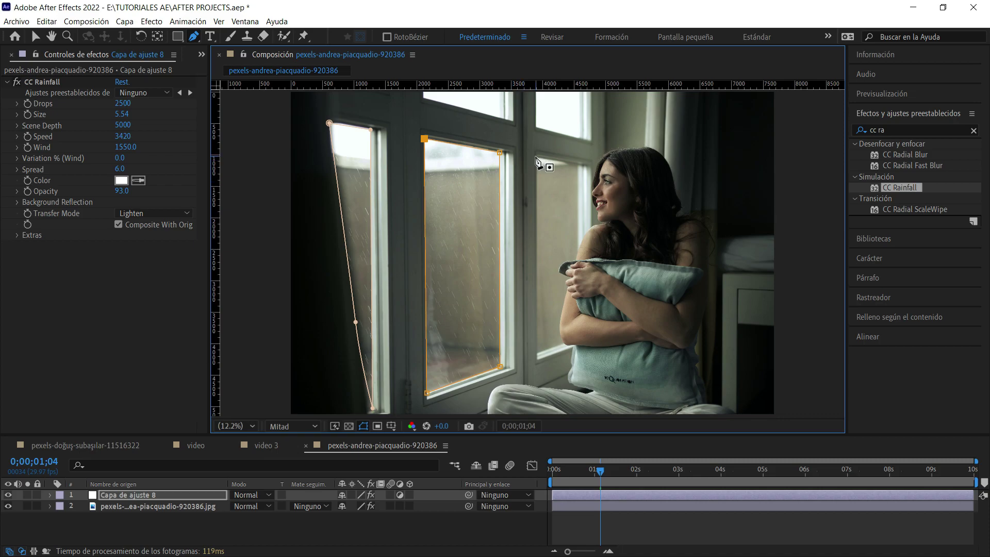
- Mask the right window pane, tracing around the woman's shoulder and arm
left_click(536, 159)
left_click(578, 165)
left_click(578, 254)
left_click(576, 262)
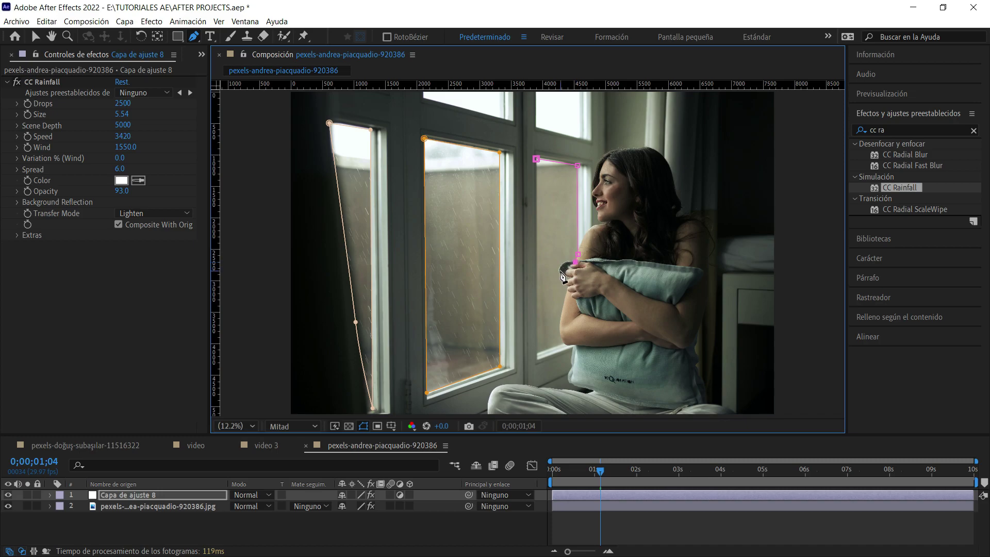
left_click(559, 273)
left_click_drag(553, 288, 566, 277)
left_click(564, 298)
mouse_move(562, 341)
left_mouse_down()
mouse_move(561, 352)
mouse_move(552, 347)
left_mouse_up()
left_click(537, 355)
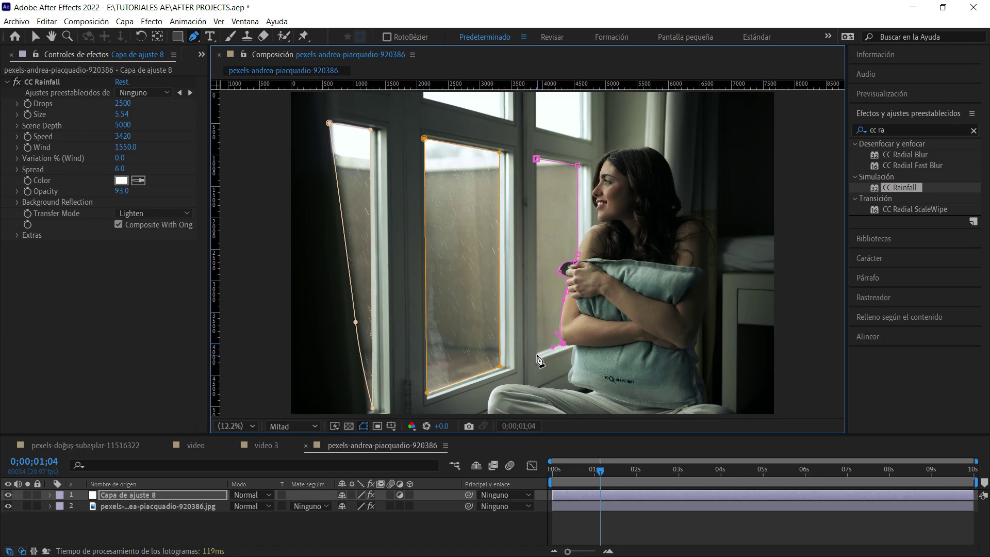
left_click(536, 159)
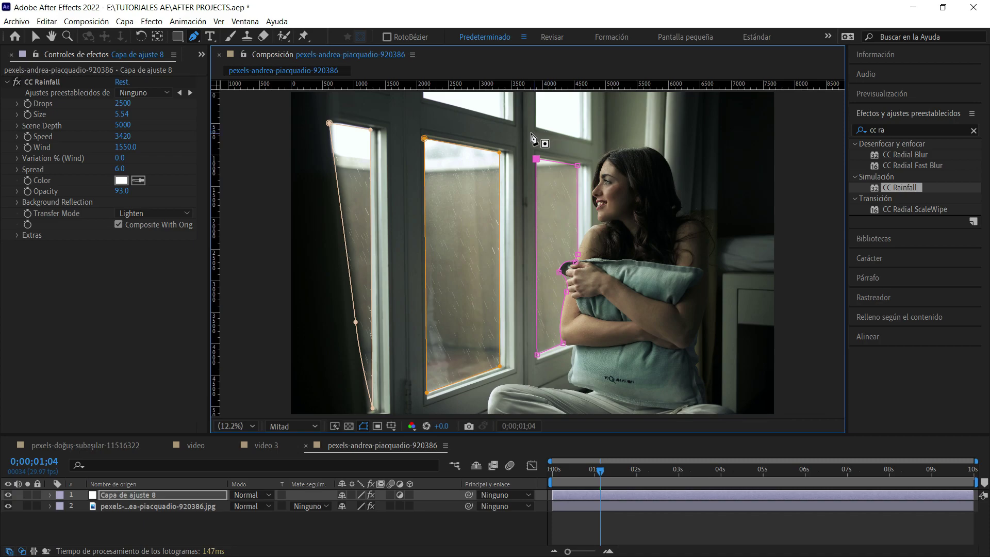
key("v")
left_click_drag(832, 178, 827, 201)
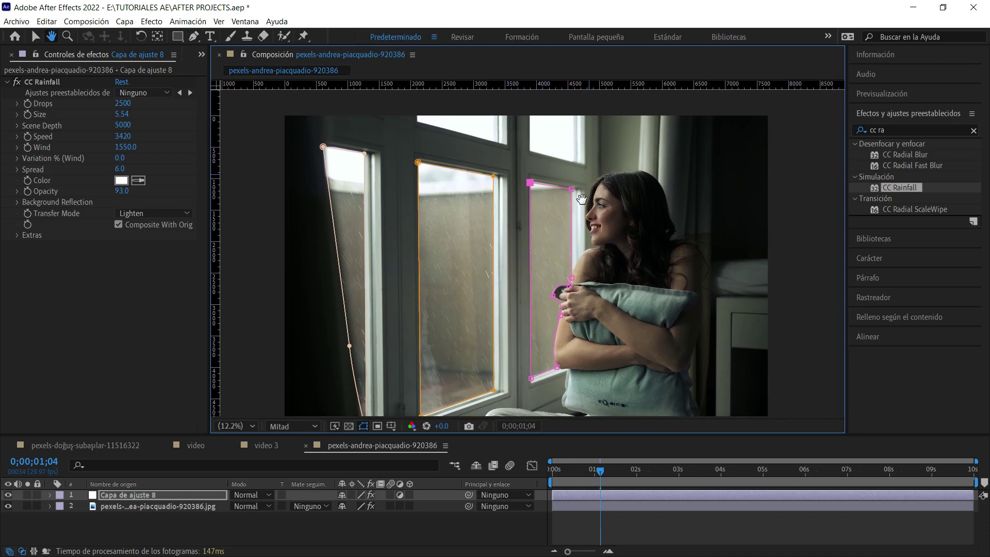
left_click(541, 174)
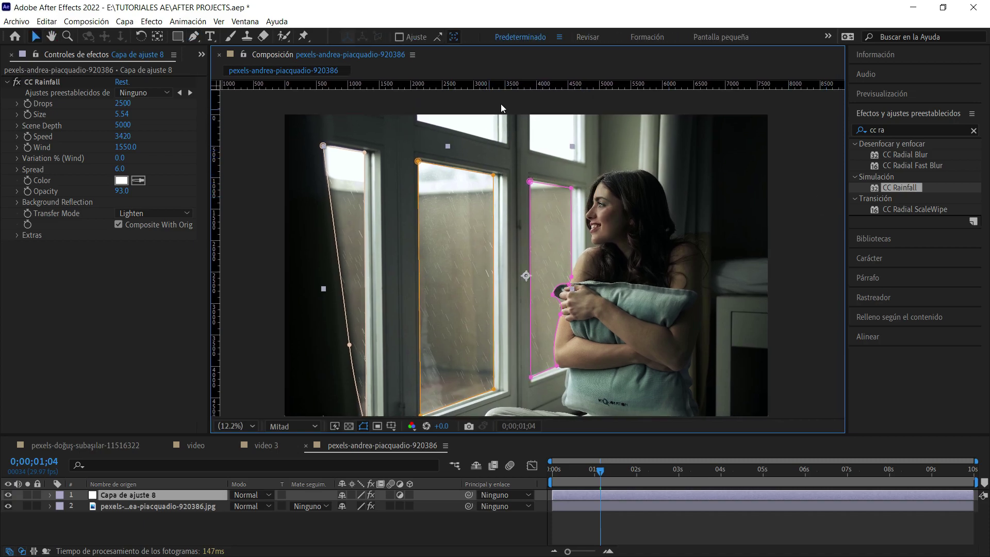
- Preview the masked rain from the start of the window composition
key("F2")
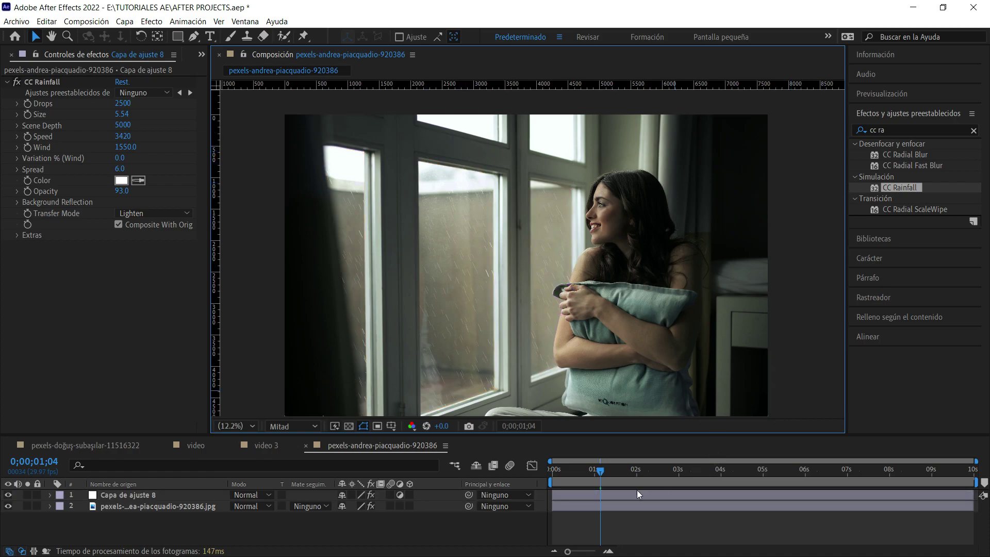
left_click_drag(596, 470, 515, 468)
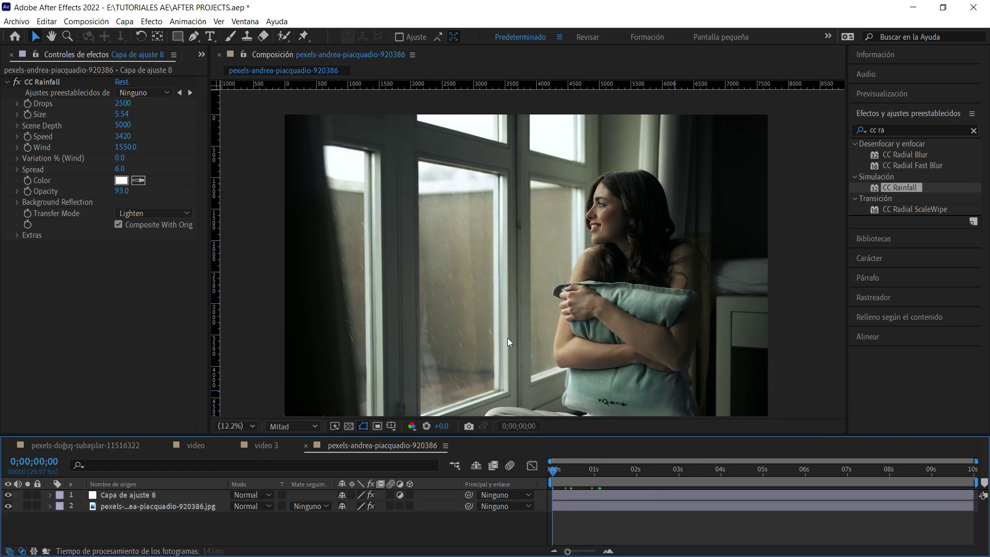
key("space")
left_click_drag(581, 469, 547, 472)
key("space")
left_click(145, 493)
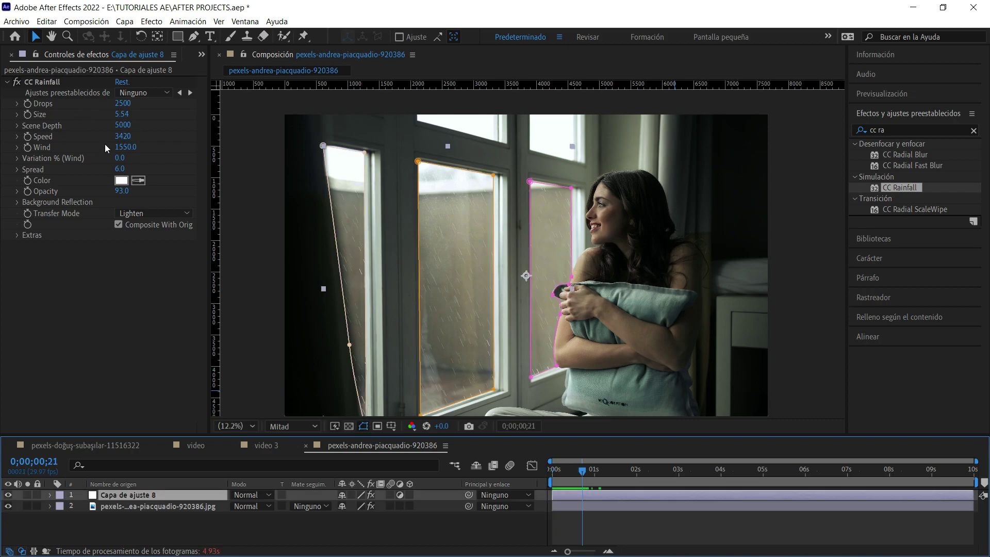
- Edit CC Rainfall's Speed and Wind values, trying Wind -2500 before settling on -400
left_click(123, 137)
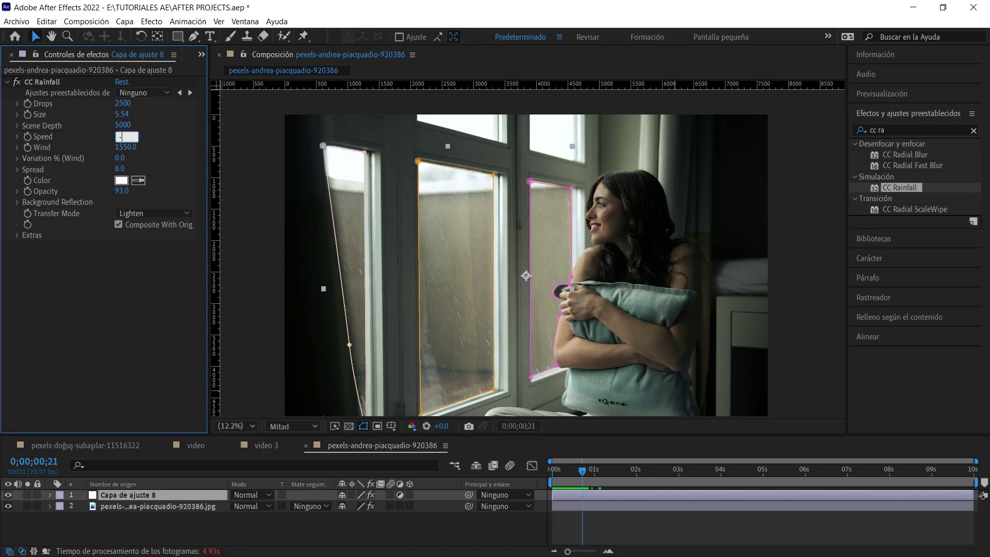
type("-40")
key("Return")
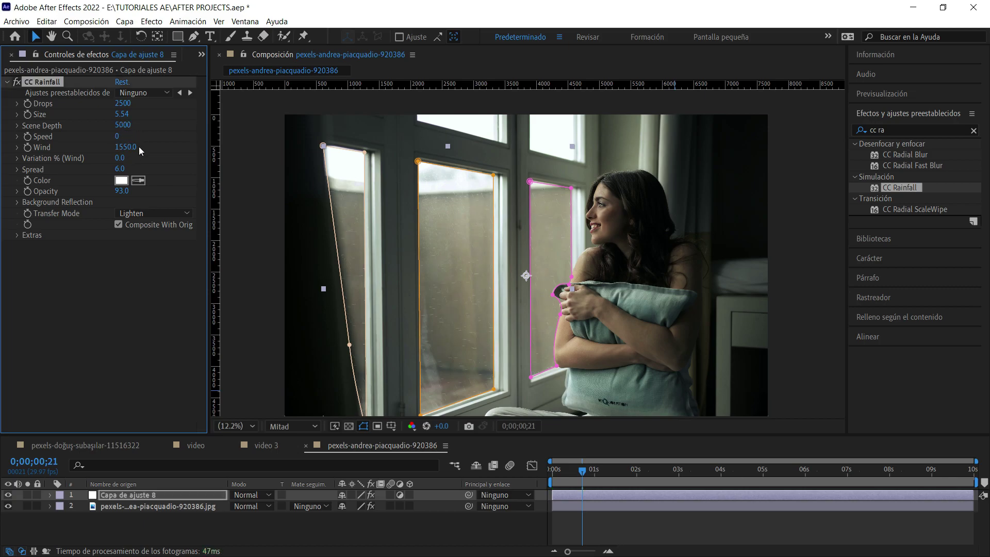
left_click(126, 148)
type("-2500")
key("Return")
left_click(124, 149)
type("-400")
key("Return")
- Re-confirm Wind at -400 and hide the mask outlines to judge the reversed slant
left_click(562, 248)
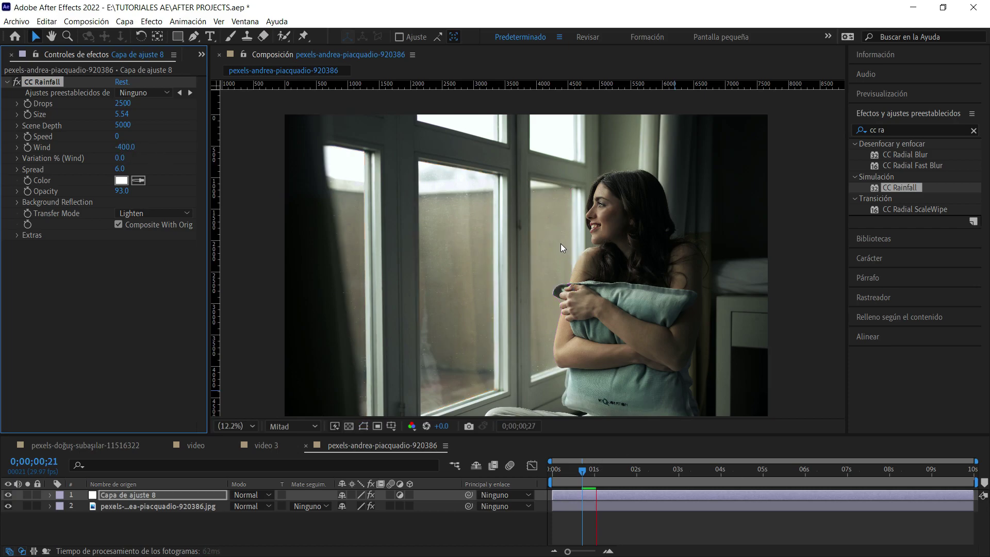
key("space")
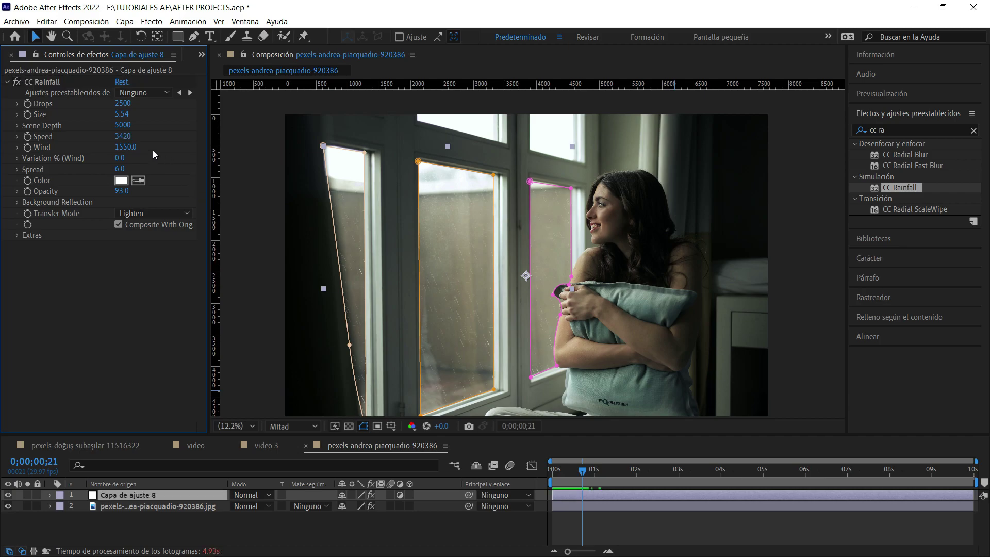
left_click(126, 147)
type("-400")
key("Return")
left_click(524, 373)
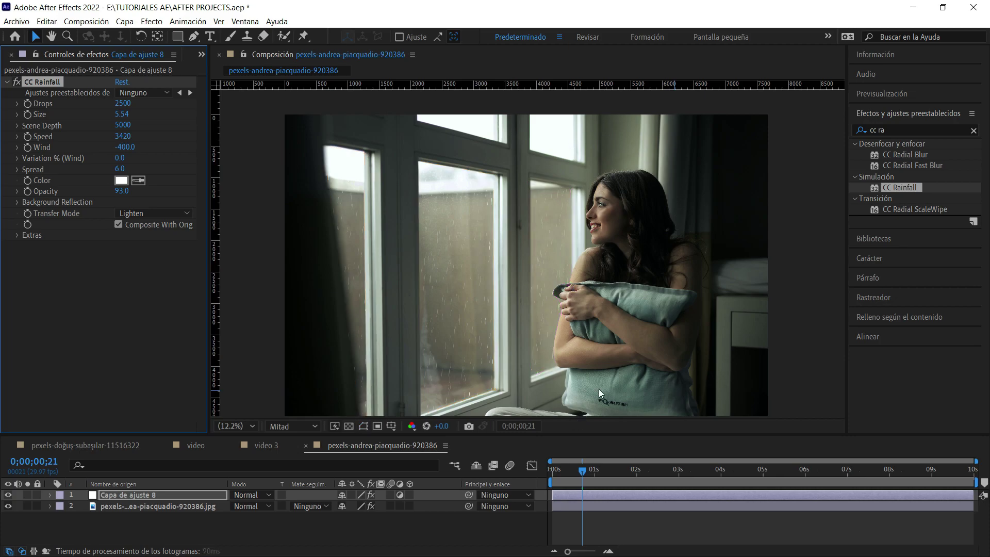